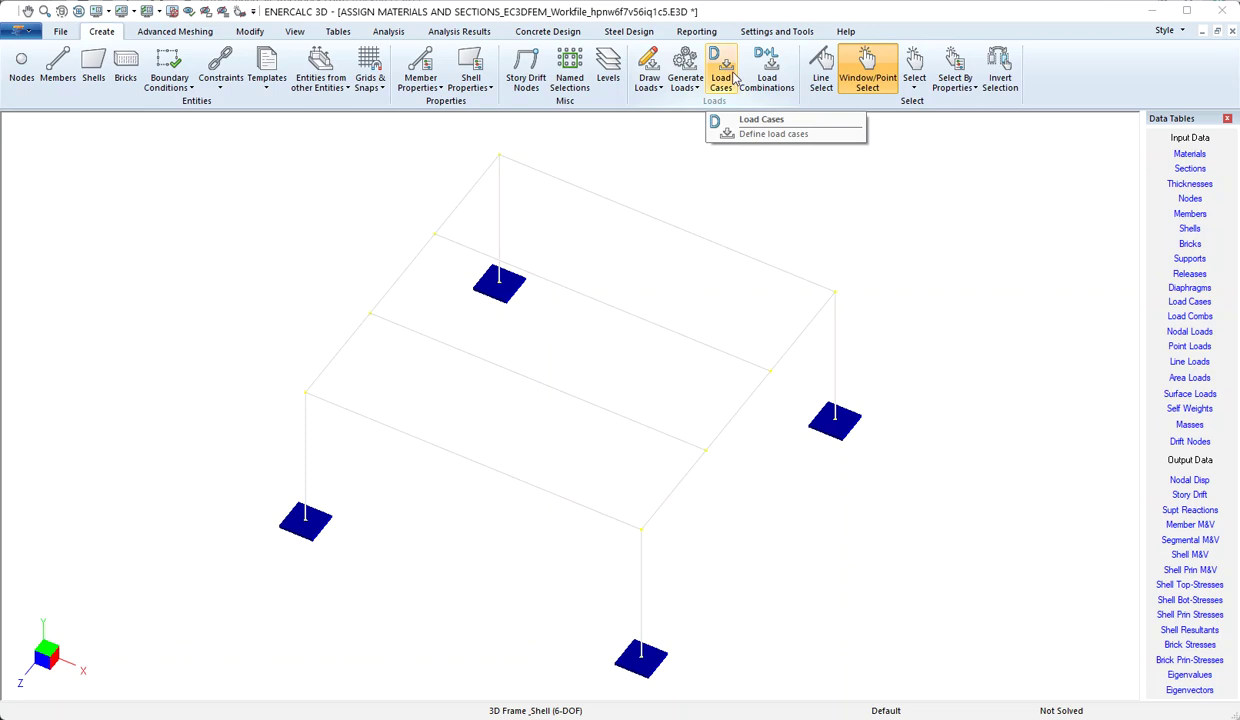
- Open the Load Cases table, which lists only Default, and move it toward the screen centre
click(722, 78)
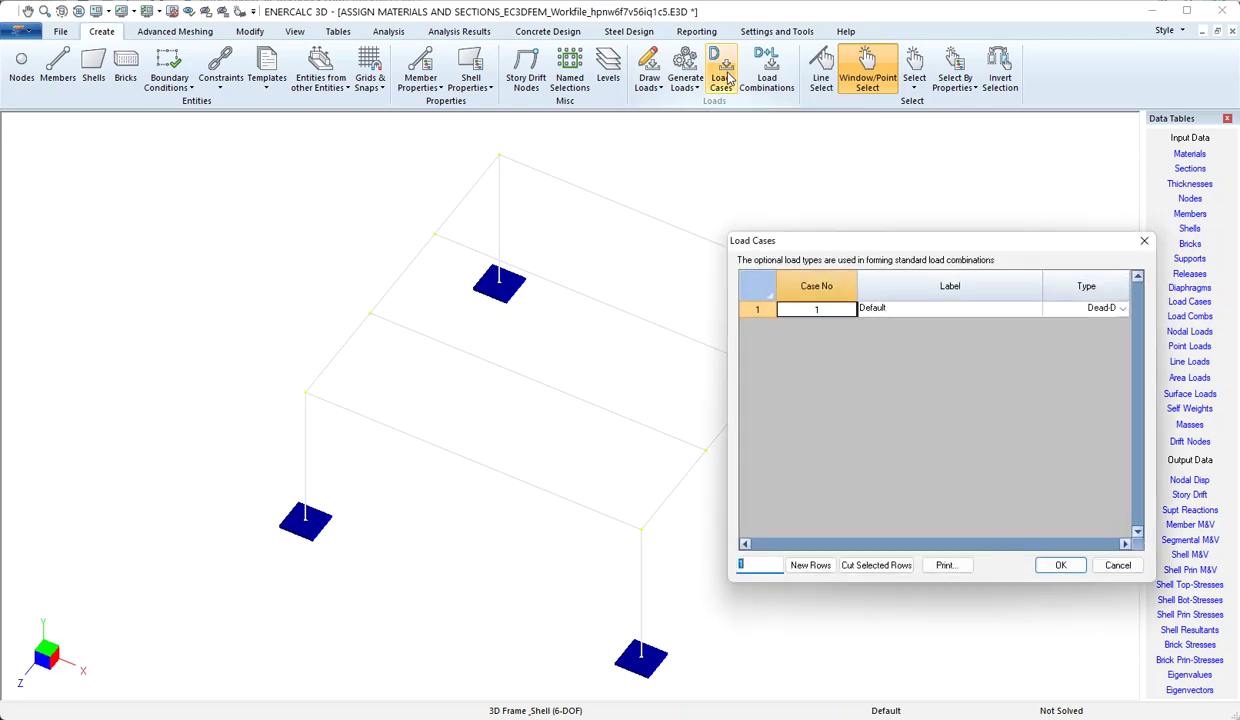
drag(801, 248, 640, 194)
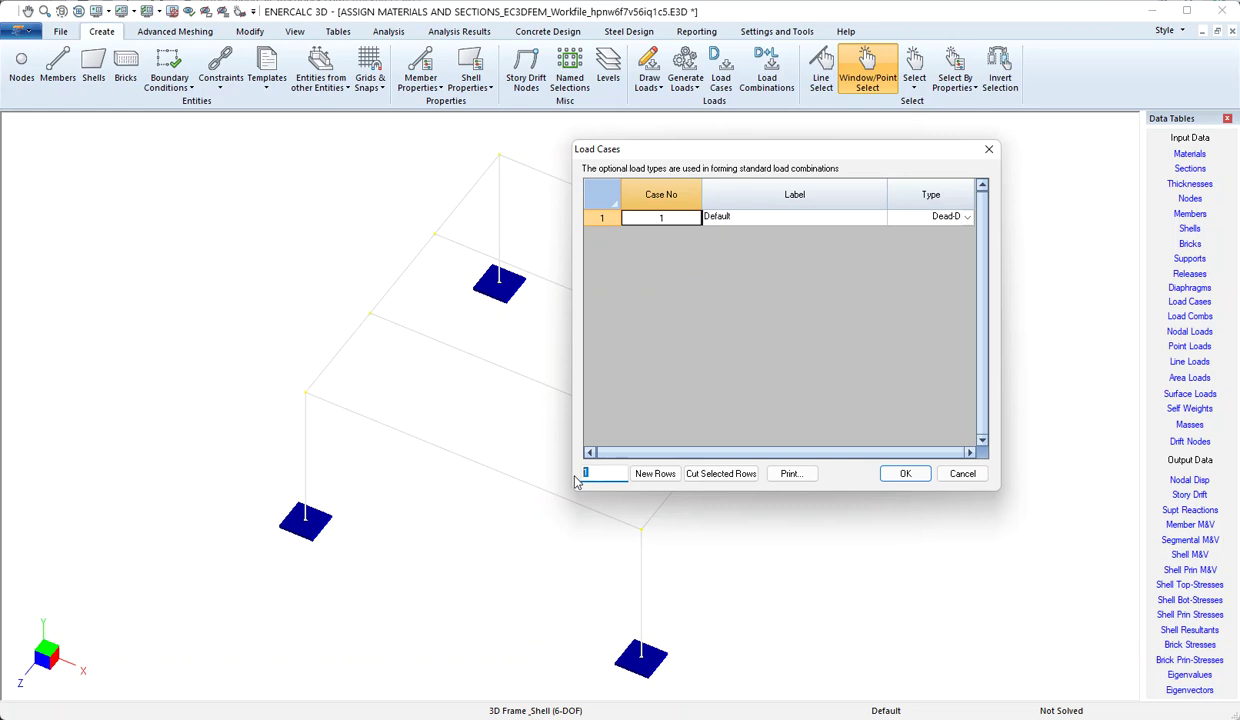
- Add three new load-case rows and label case 2 'Dead'
text(3)
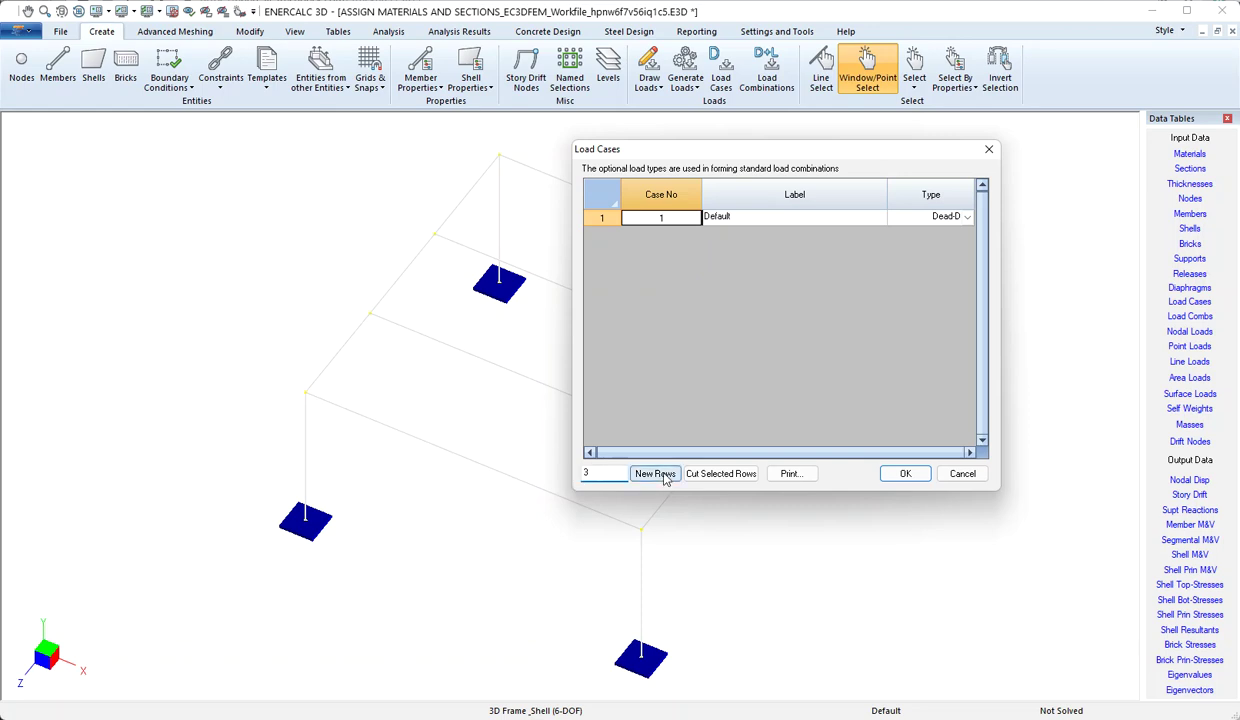
click(656, 474)
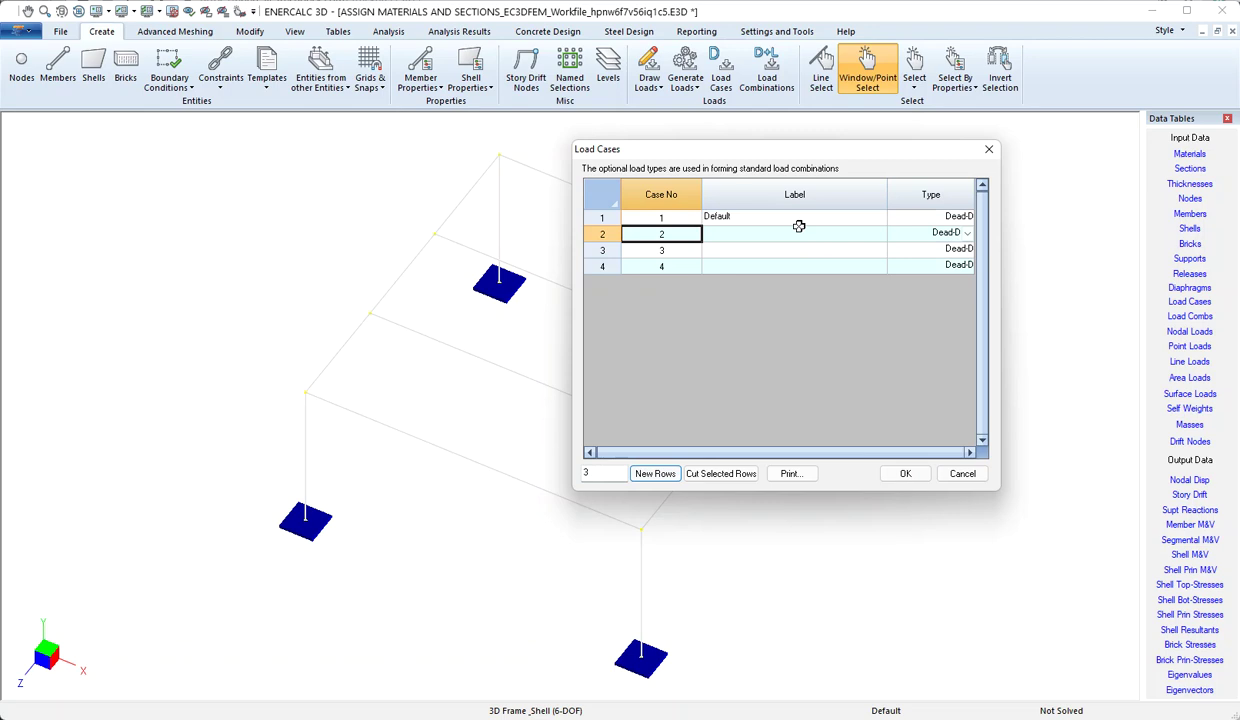
click(799, 233)
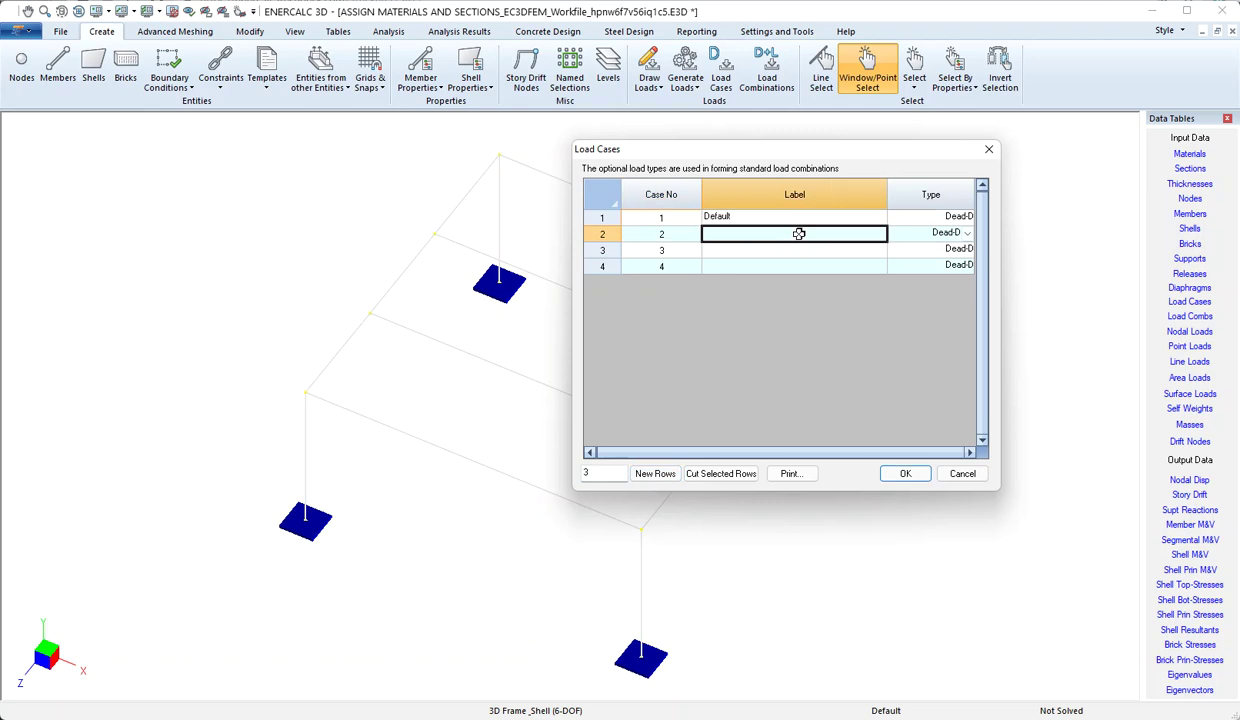
text(Dead)
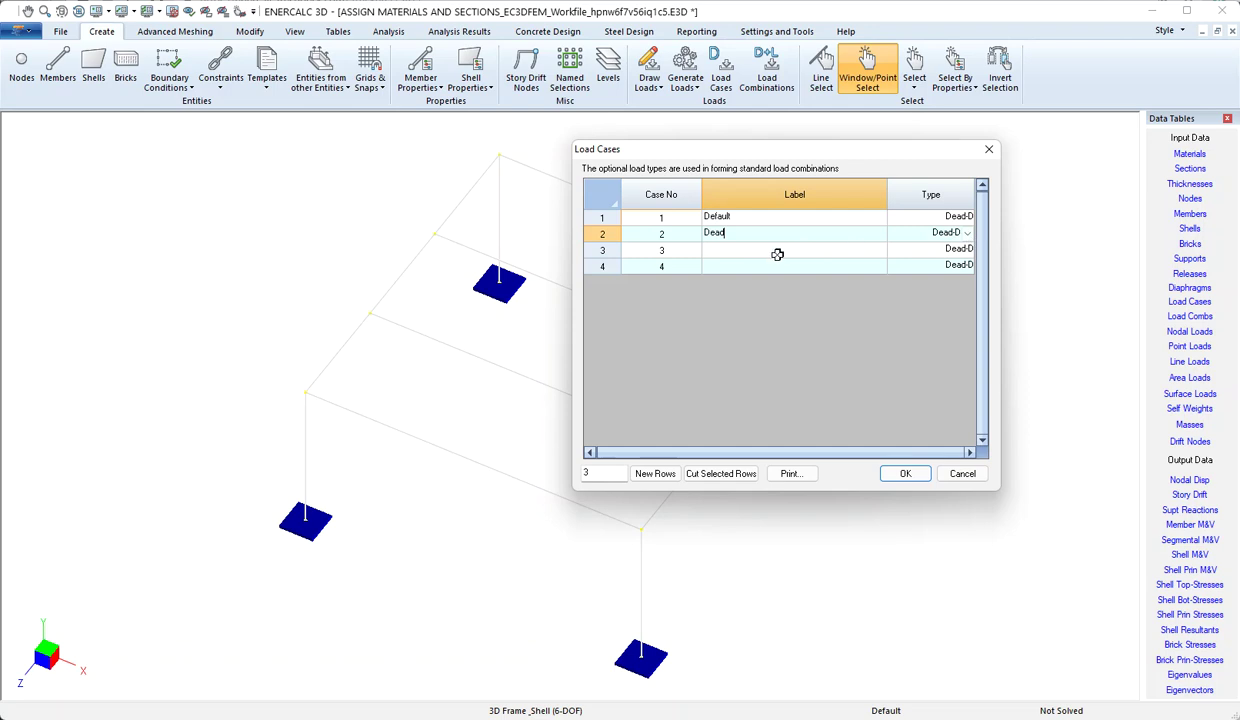
- Name load case 3 'Snow' and set its type to Snow-S
click(773, 250)
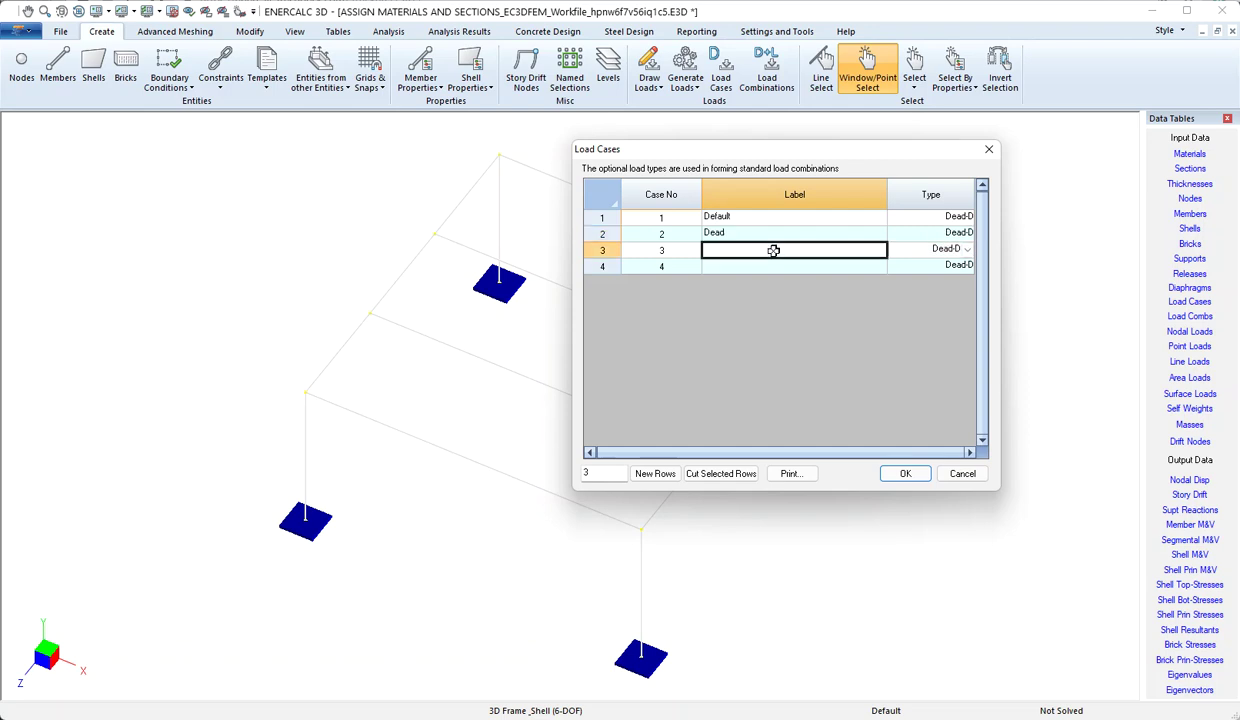
text(Snow)
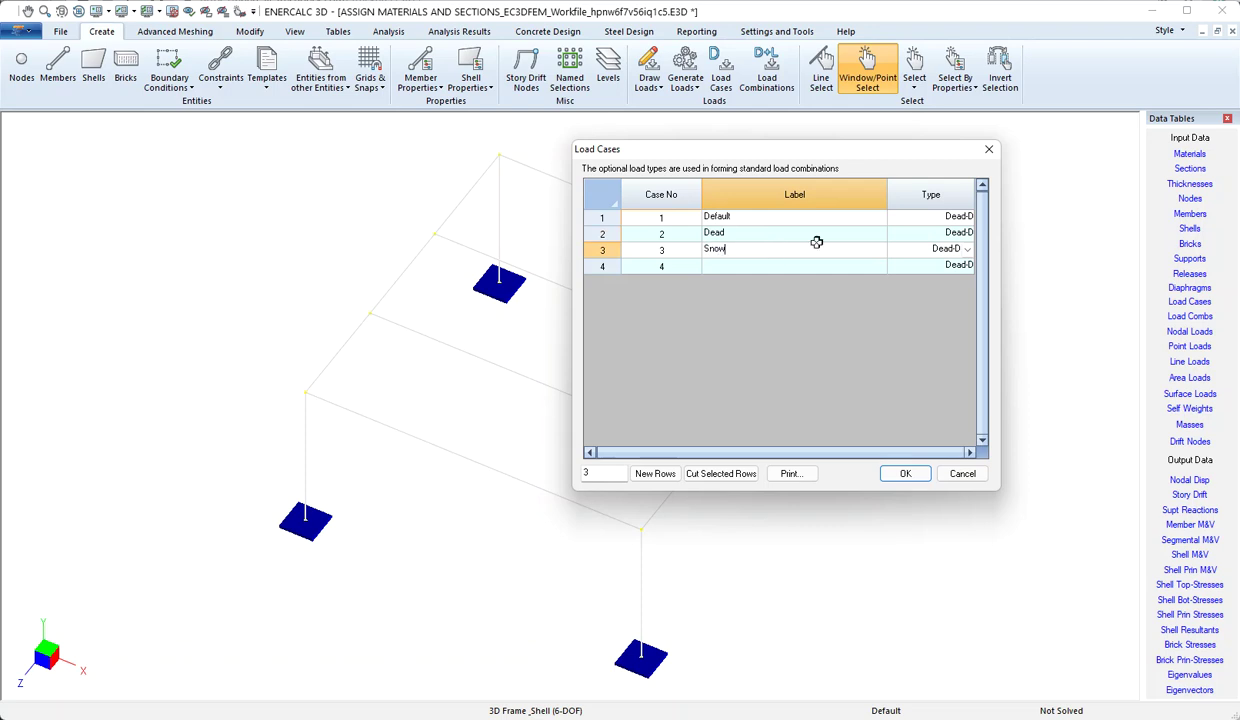
click(940, 248)
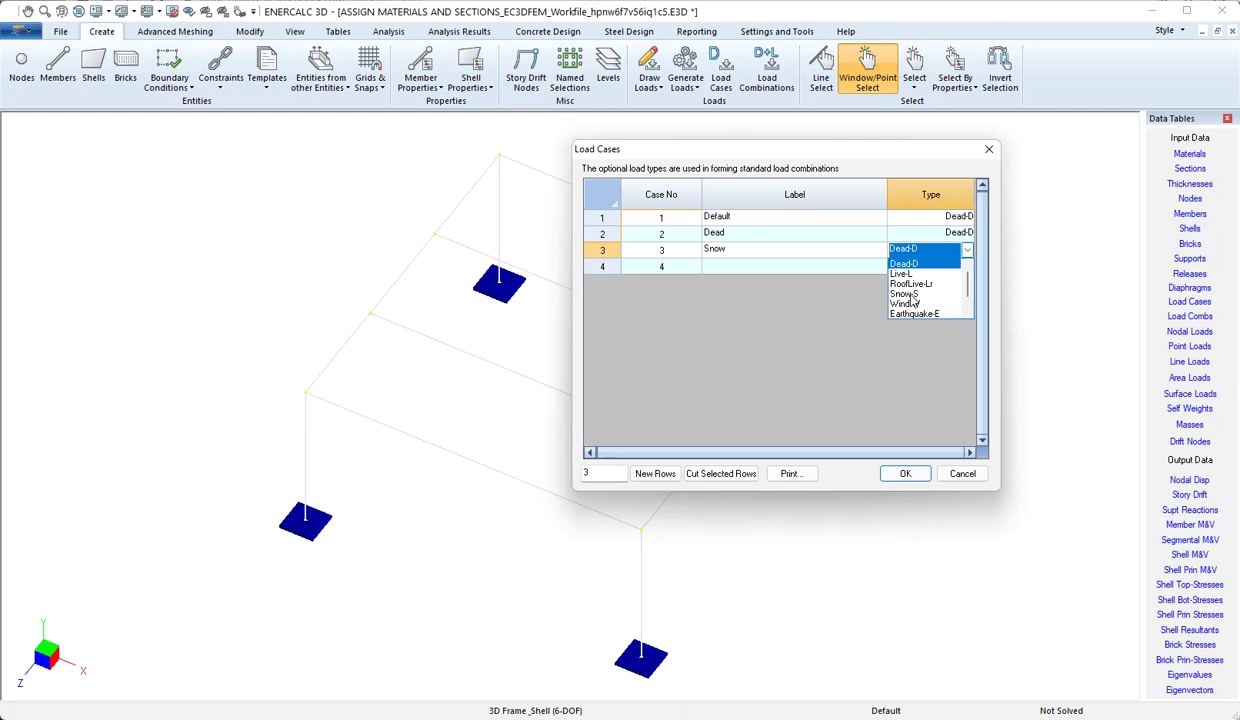
click(911, 296)
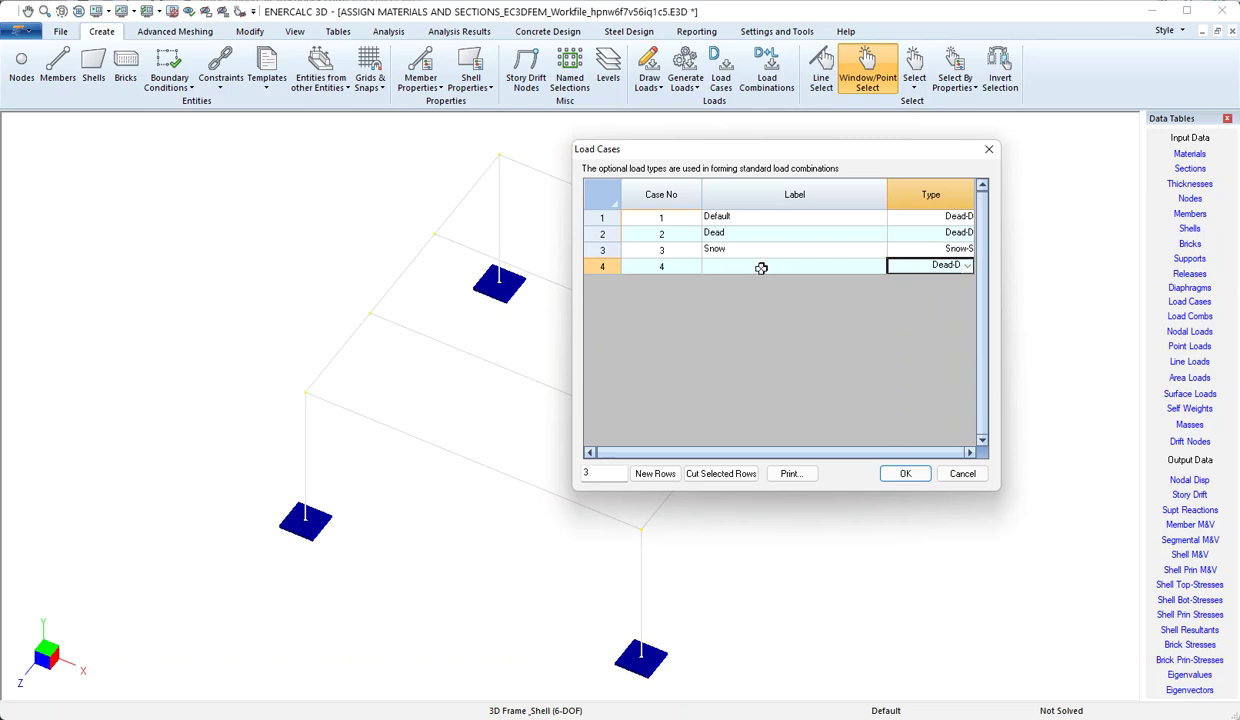
- Name load case 4 'Wind_from_East' and set its type to Wind-W
click(761, 267)
text(Wind)
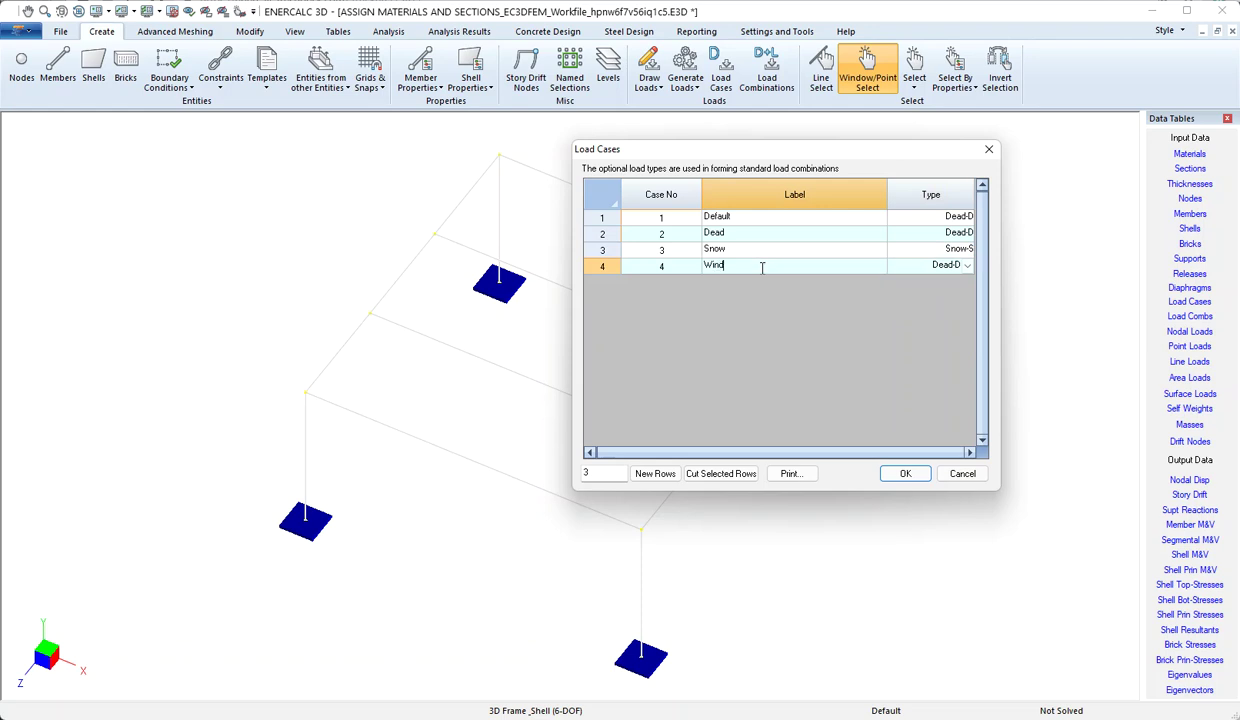
text(_from_East)
click(967, 268)
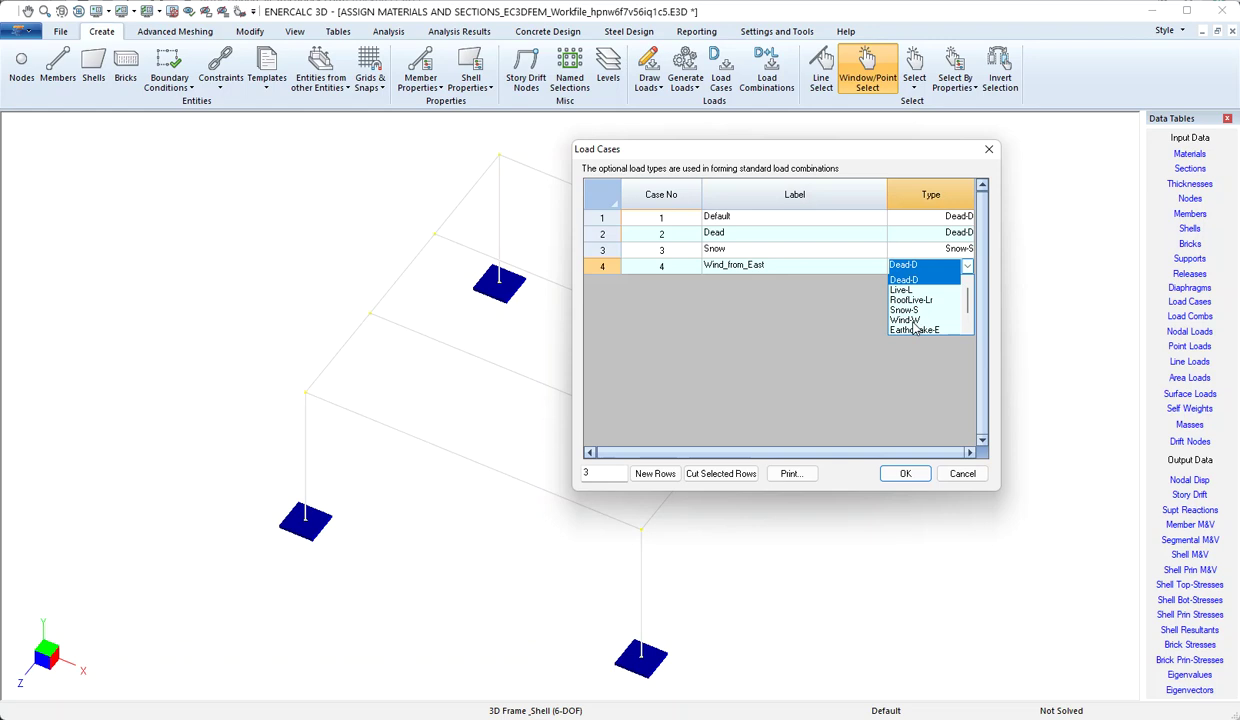
click(908, 320)
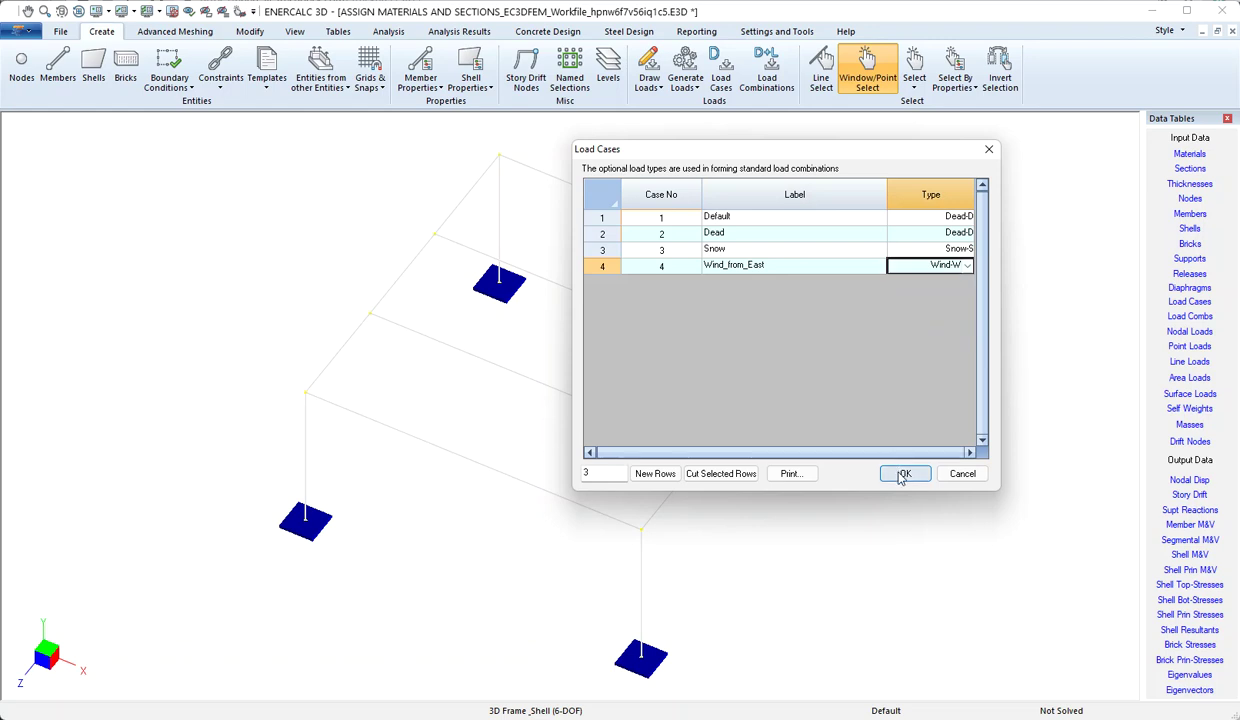
- Save the four load cases, confirm the Nodal Loads Load Case list offers them, then cancel
click(902, 474)
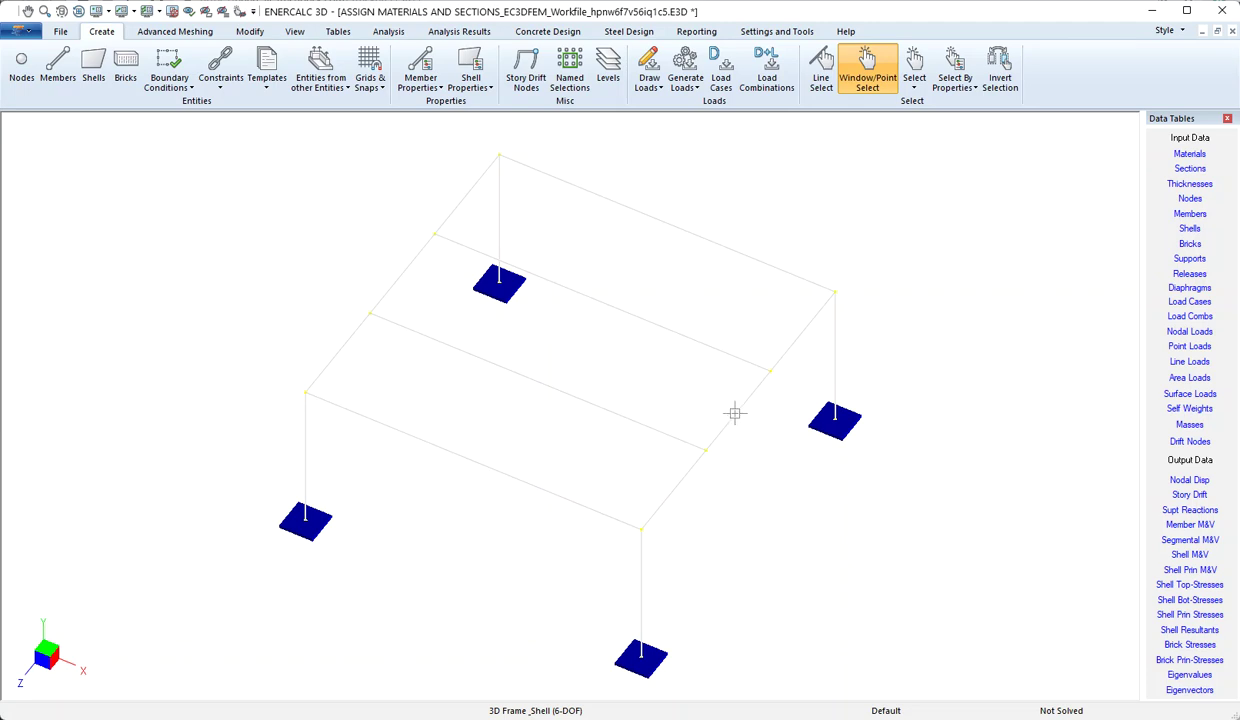
click(652, 86)
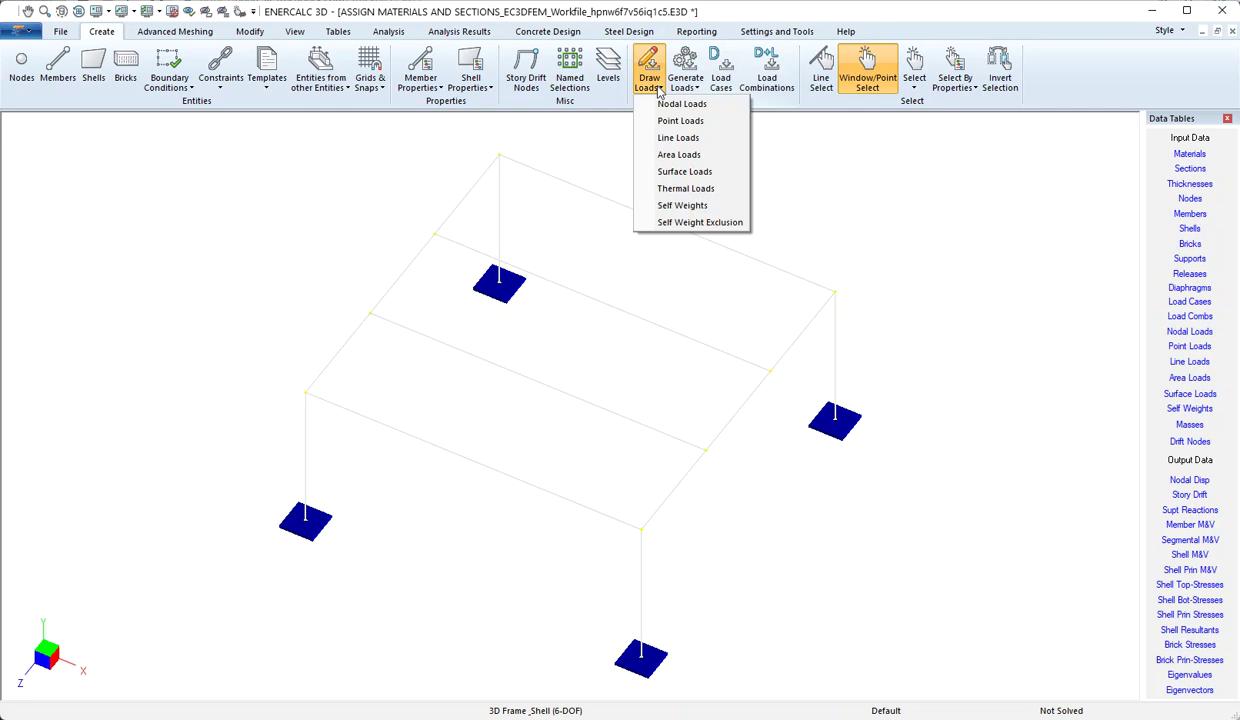
click(680, 105)
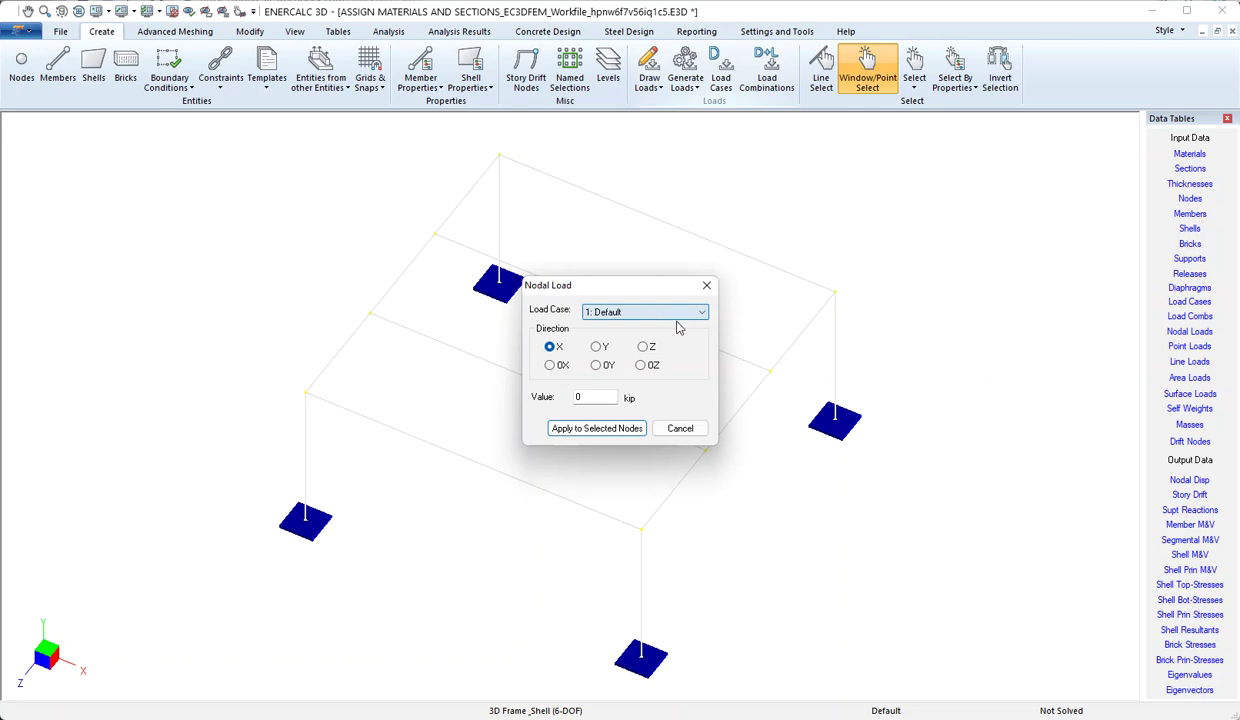
click(705, 316)
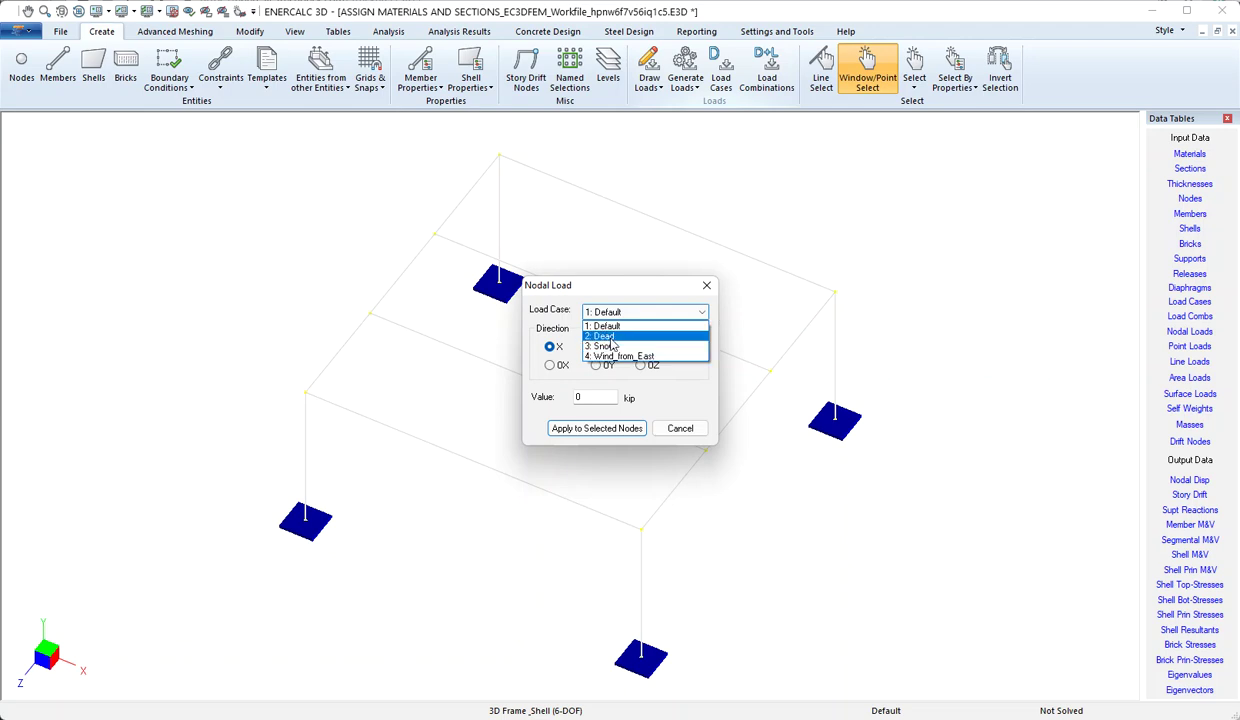
click(613, 277)
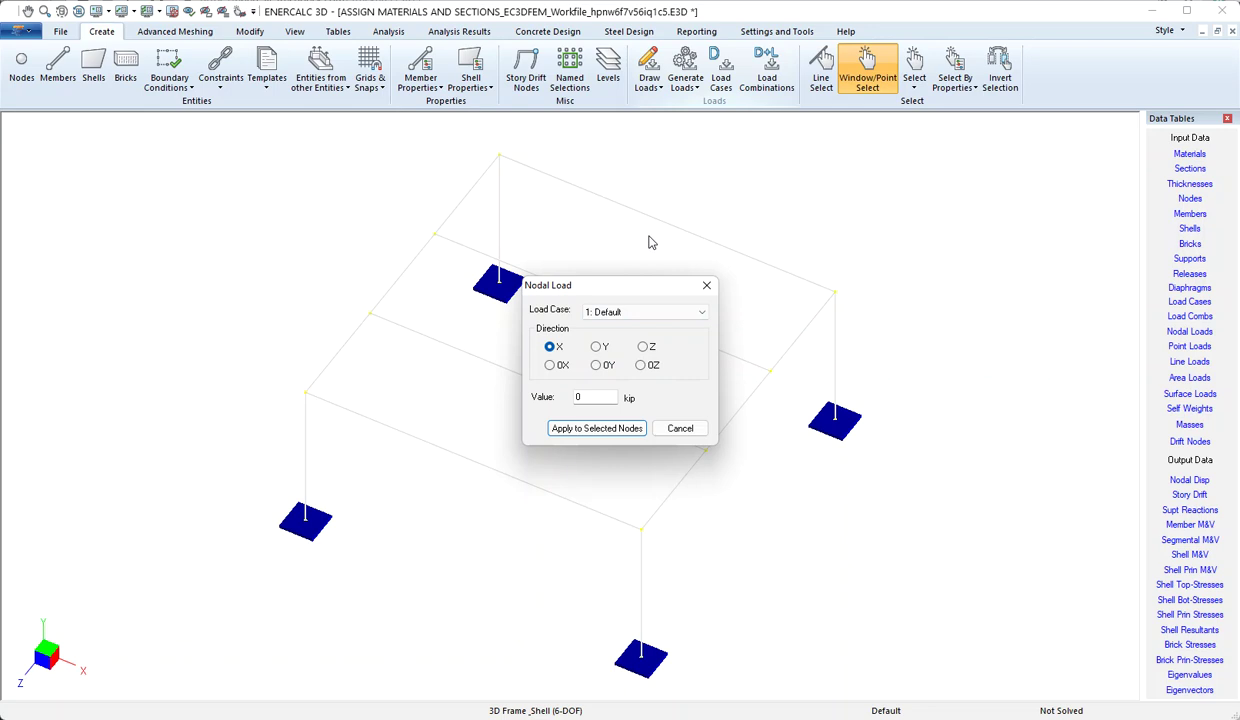
click(682, 429)
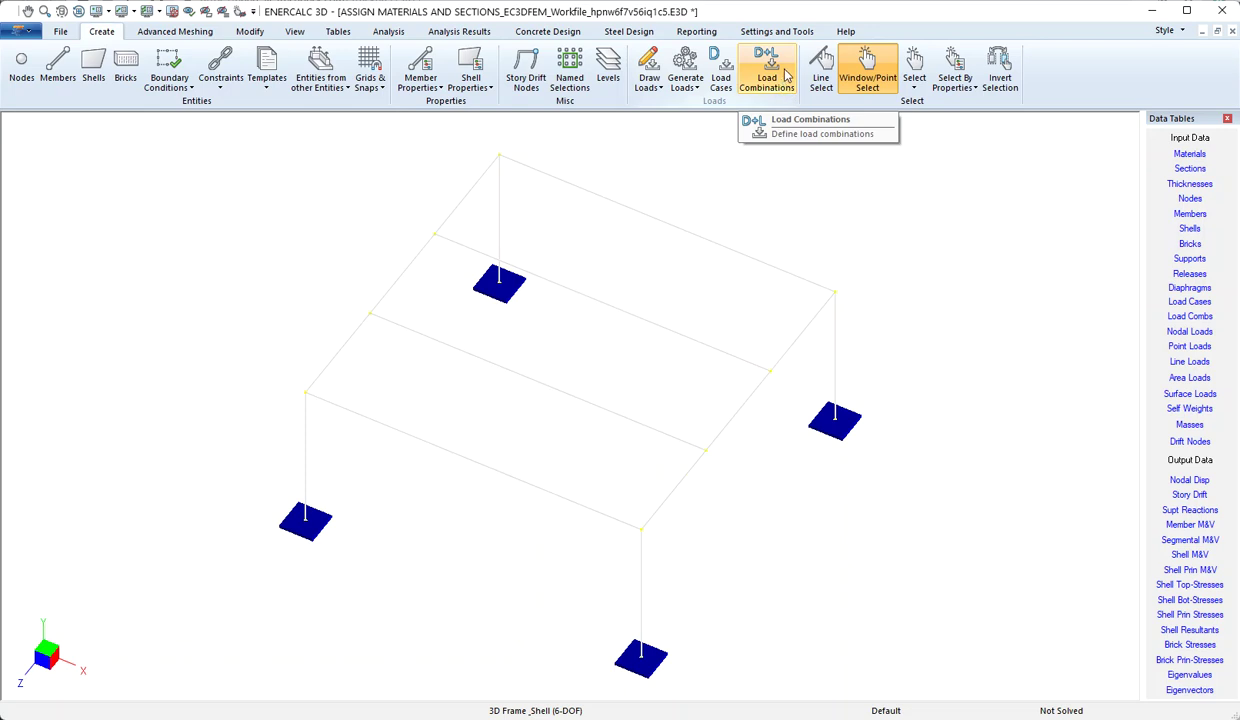
- Open the Load Combinations dialog, showing only Default, and move it higher on screen
click(787, 75)
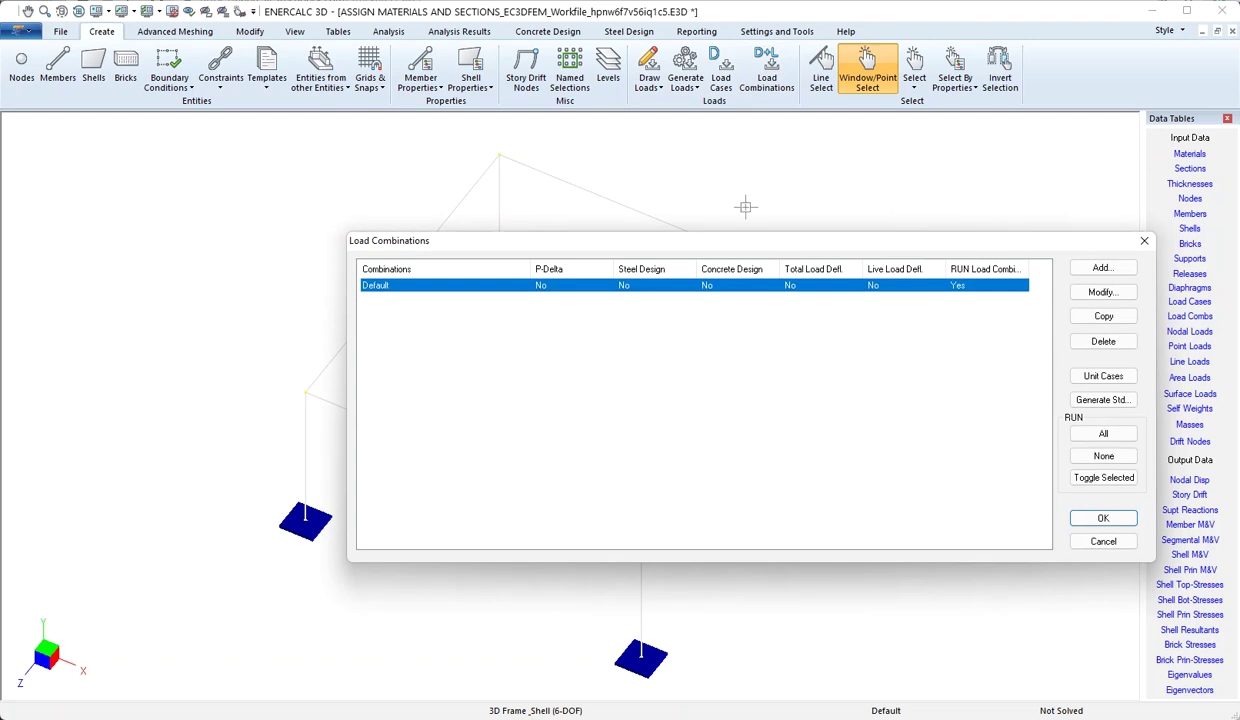
drag(750, 240, 730, 149)
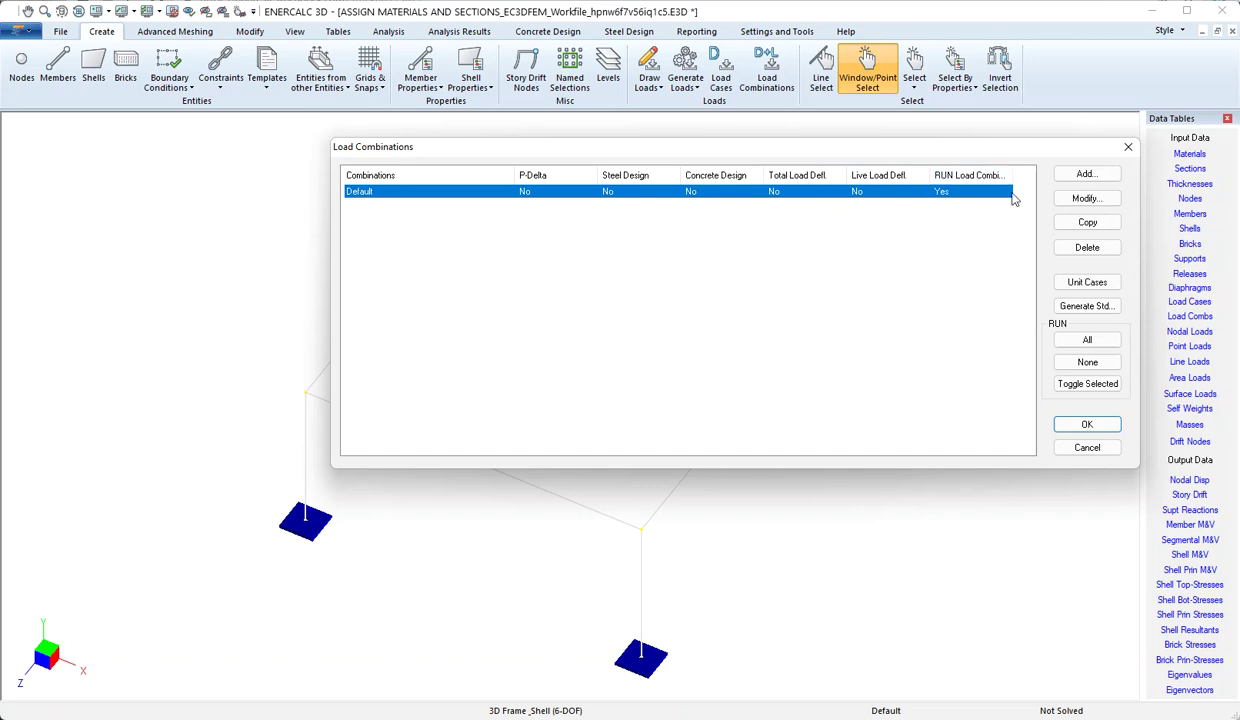
- Add Combination_1 with a factor of 1 for Dead and 1 for Snow
click(1083, 176)
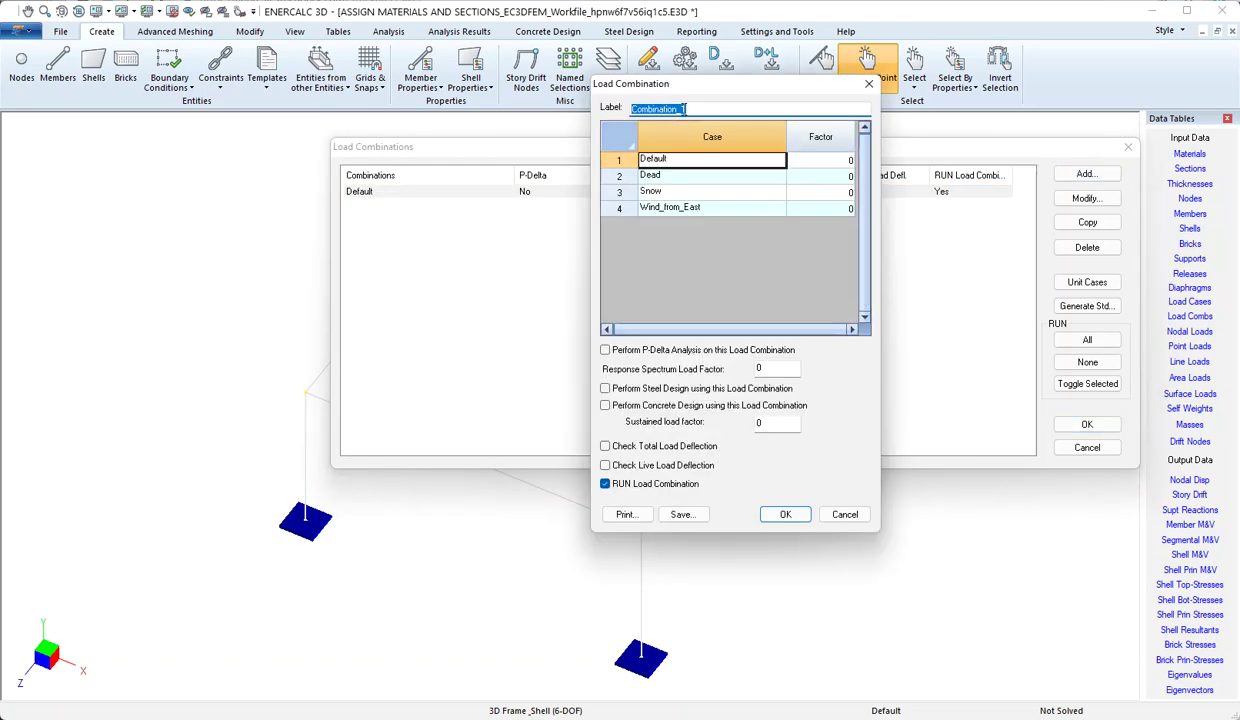
drag(686, 109, 679, 109)
double_click(679, 109)
click(805, 175)
text(1)
key(Down)
text(1)
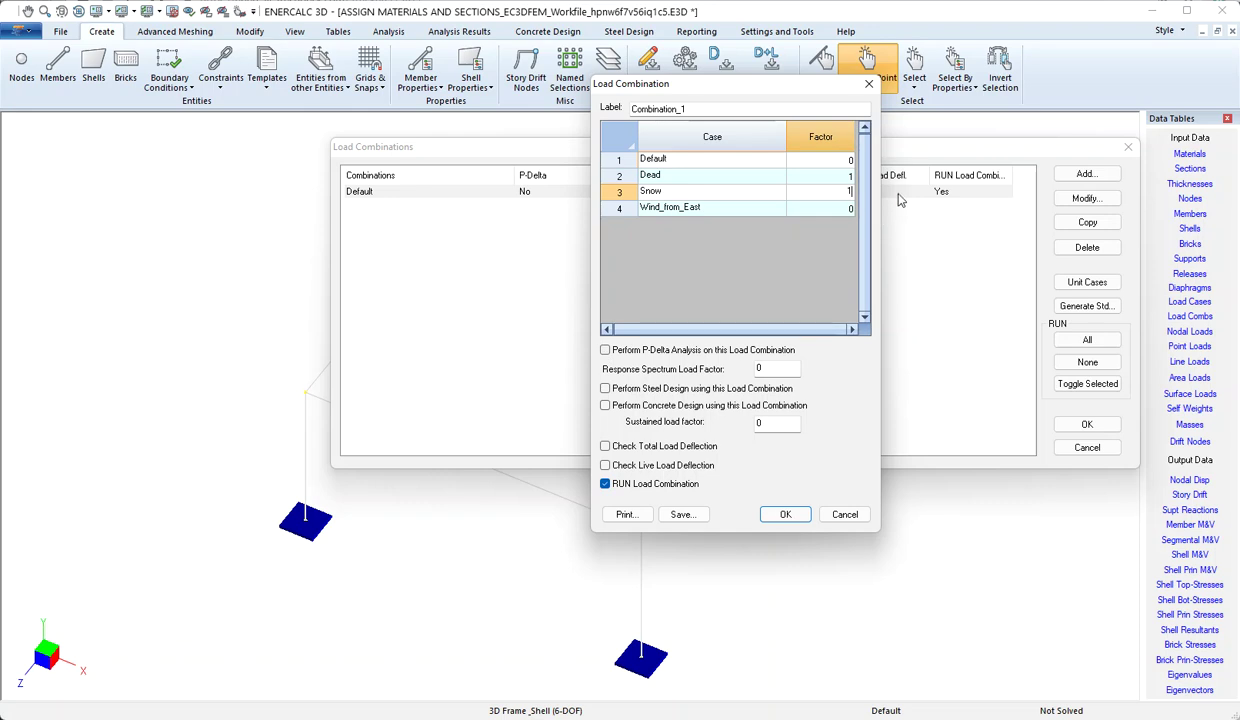
click(784, 514)
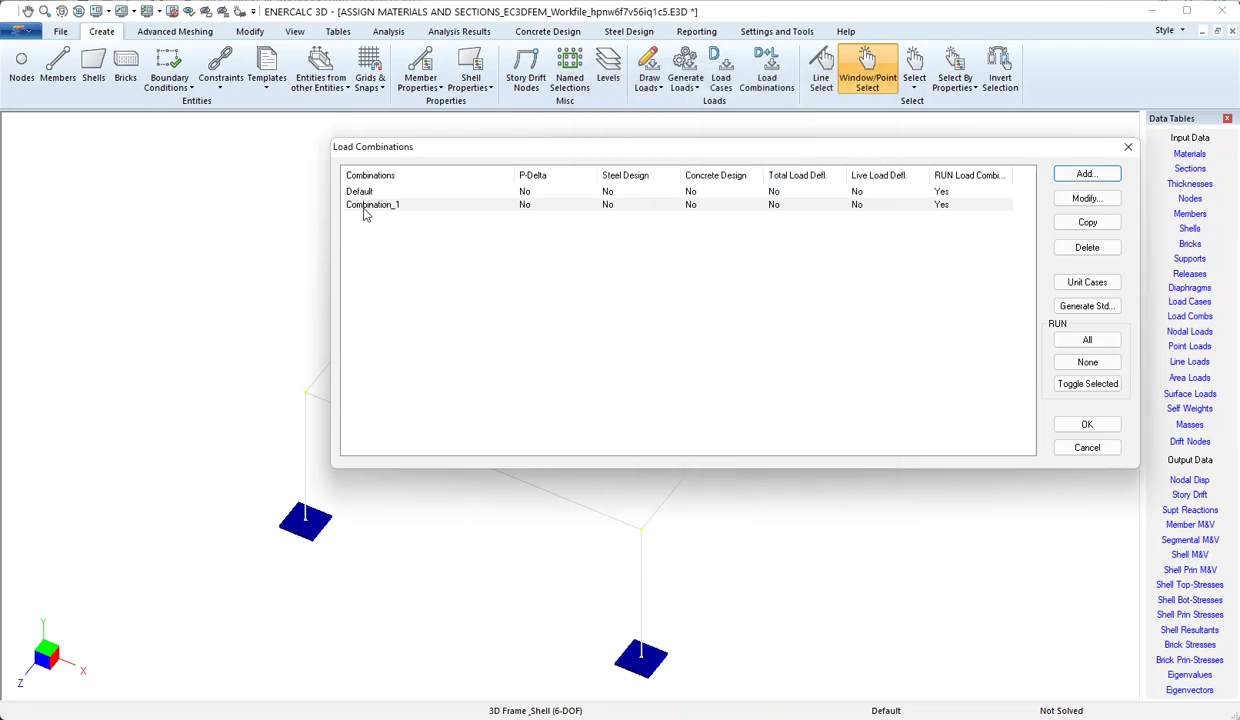
- Delete Combination_1 from the Load Combinations list, leaving just Default
click(467, 205)
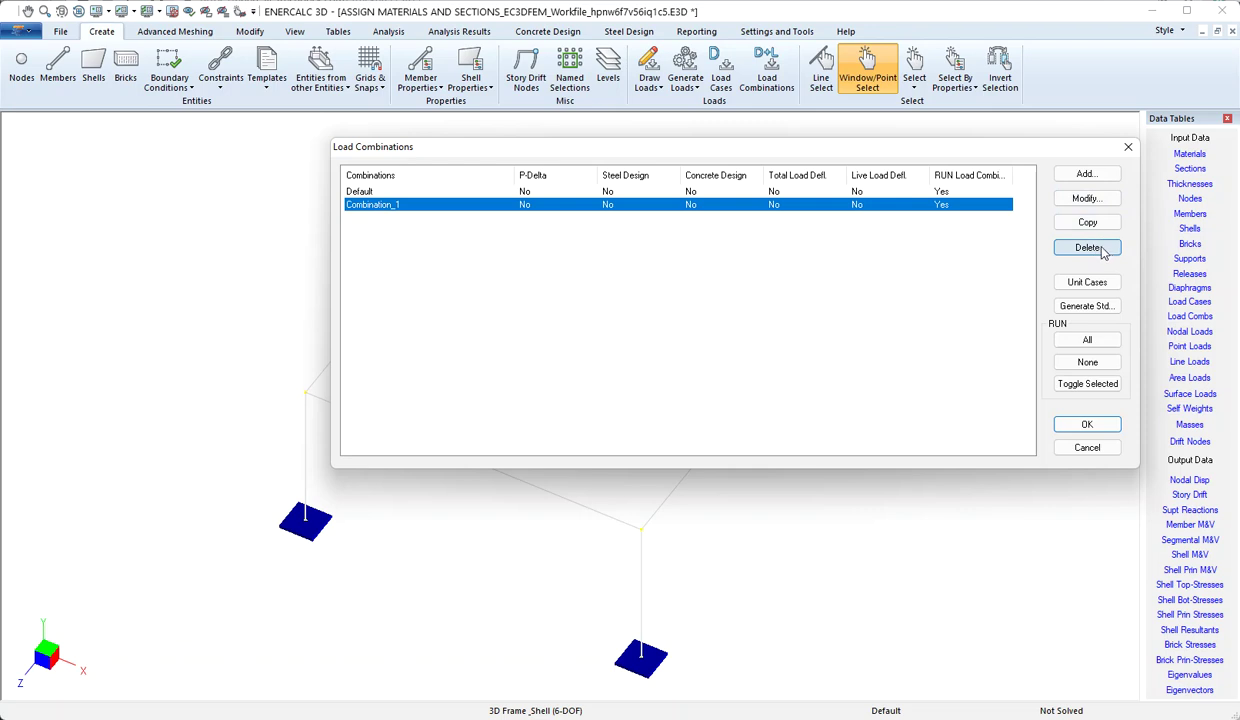
click(1103, 253)
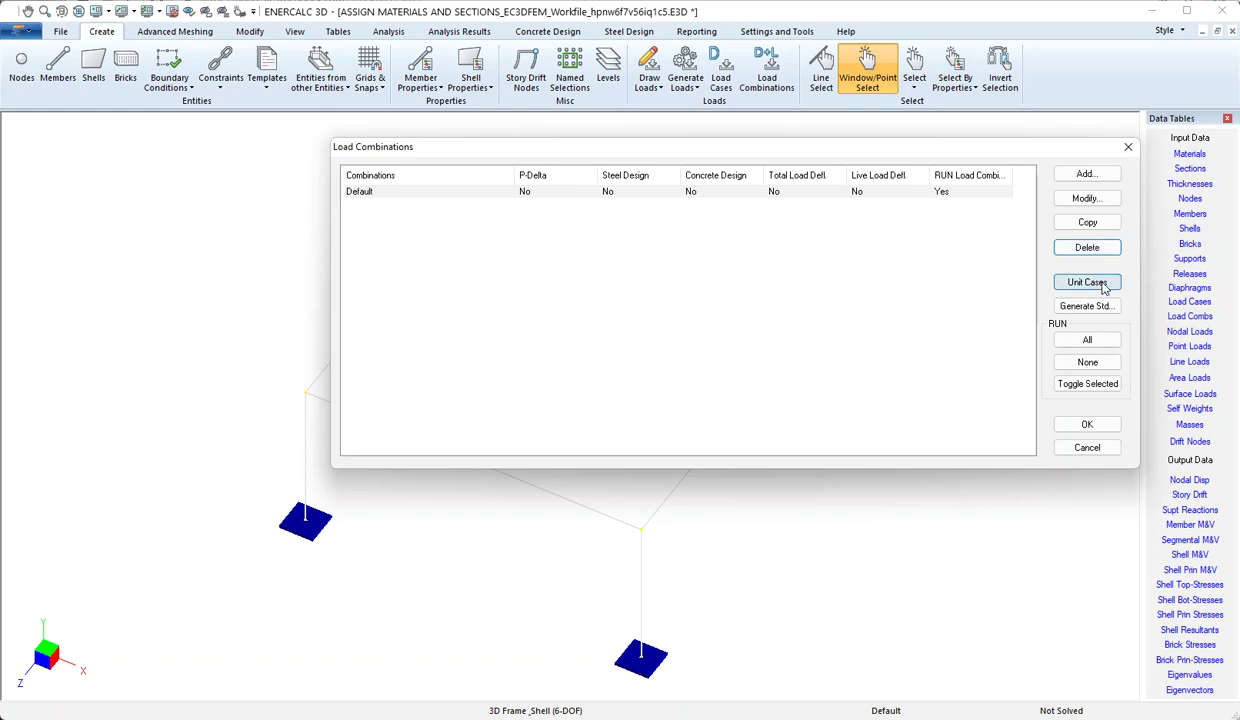
- Generate unit-case combinations Comb_Dead, Comb_Snow, Comb_Wind_from_East, then delete Comb_Default
click(1102, 284)
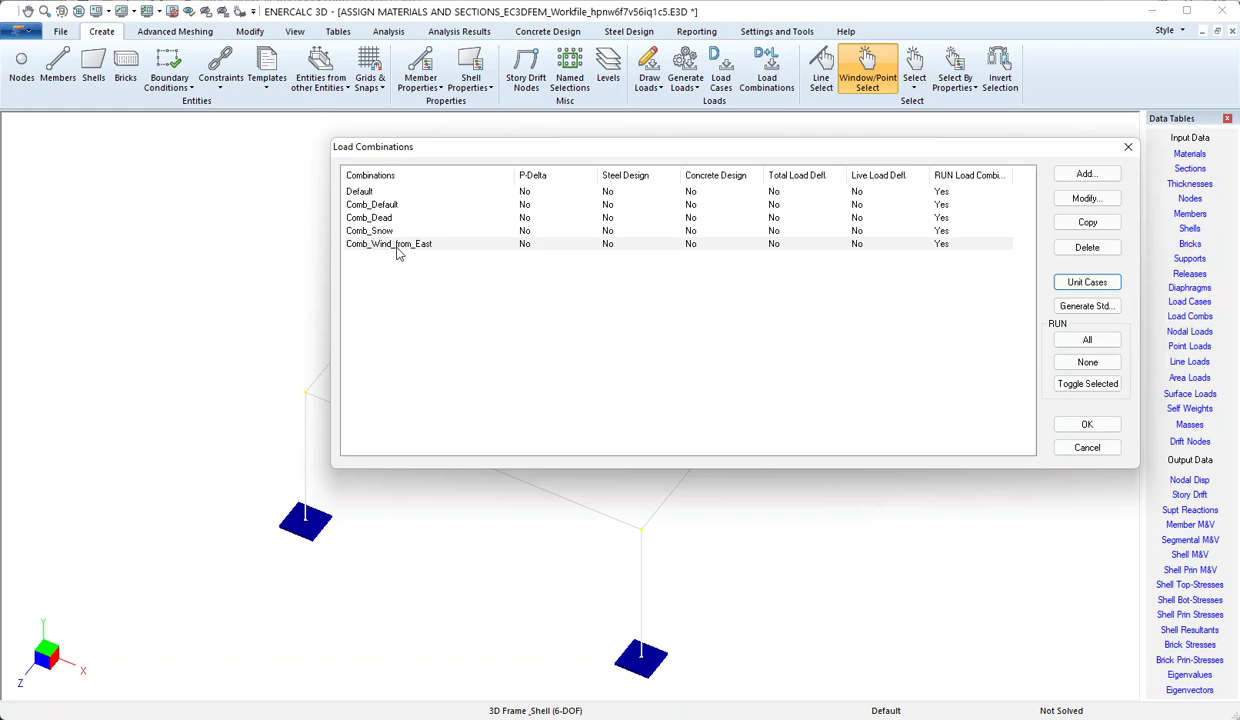
click(379, 217)
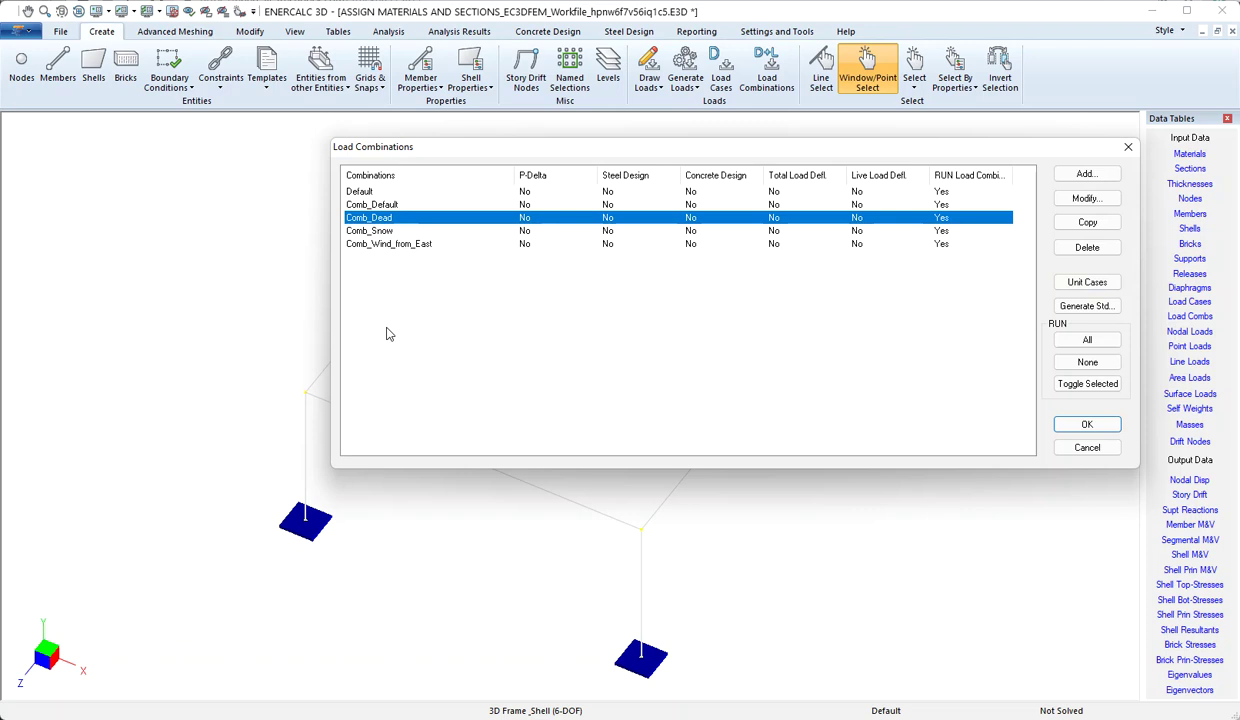
click(385, 231)
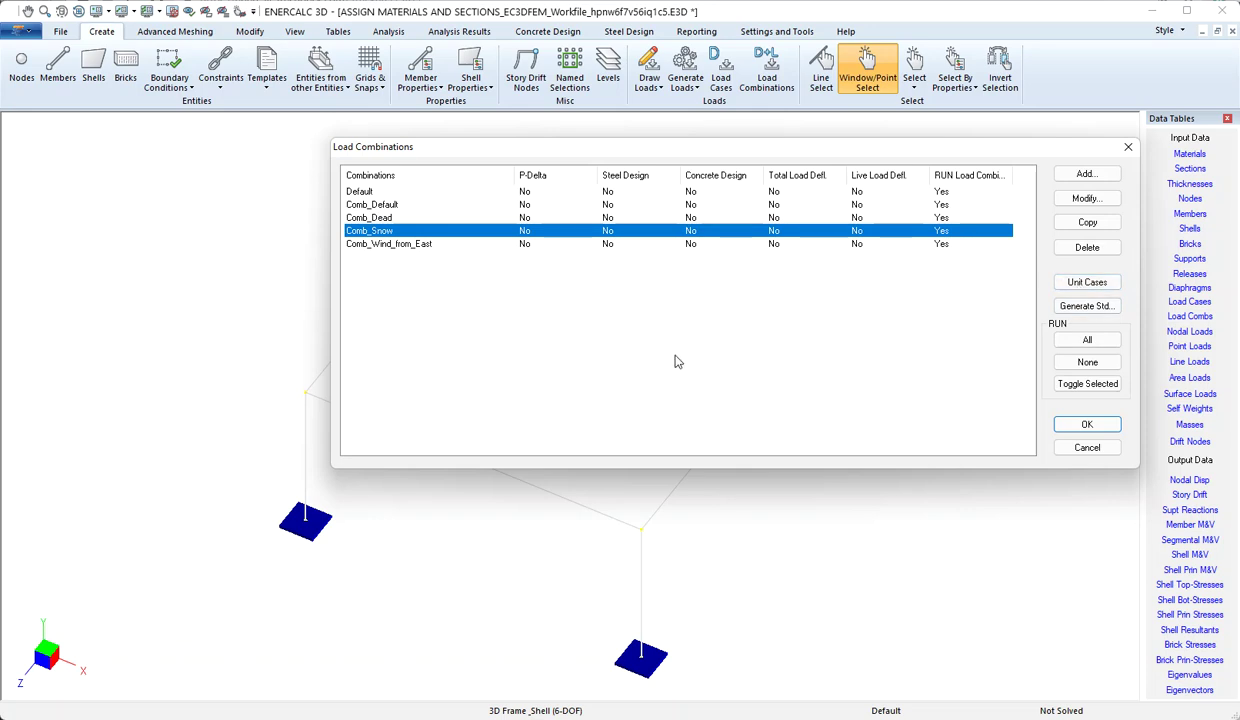
click(390, 206)
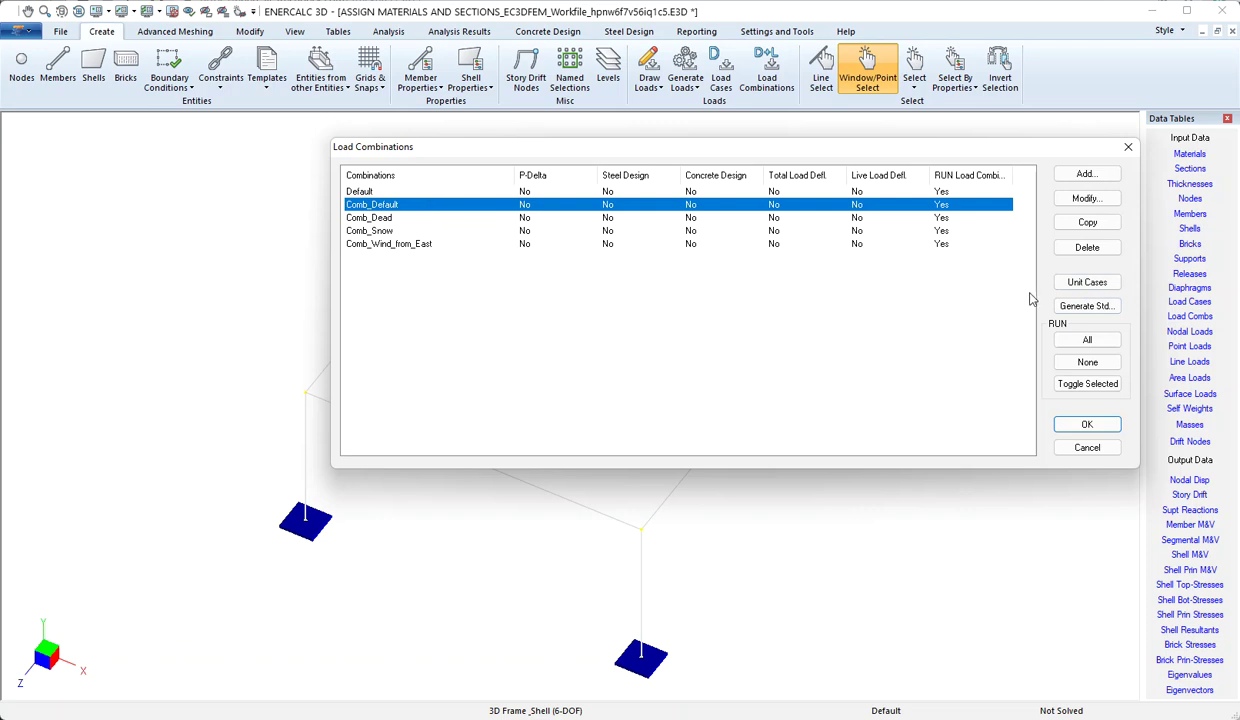
click(1079, 251)
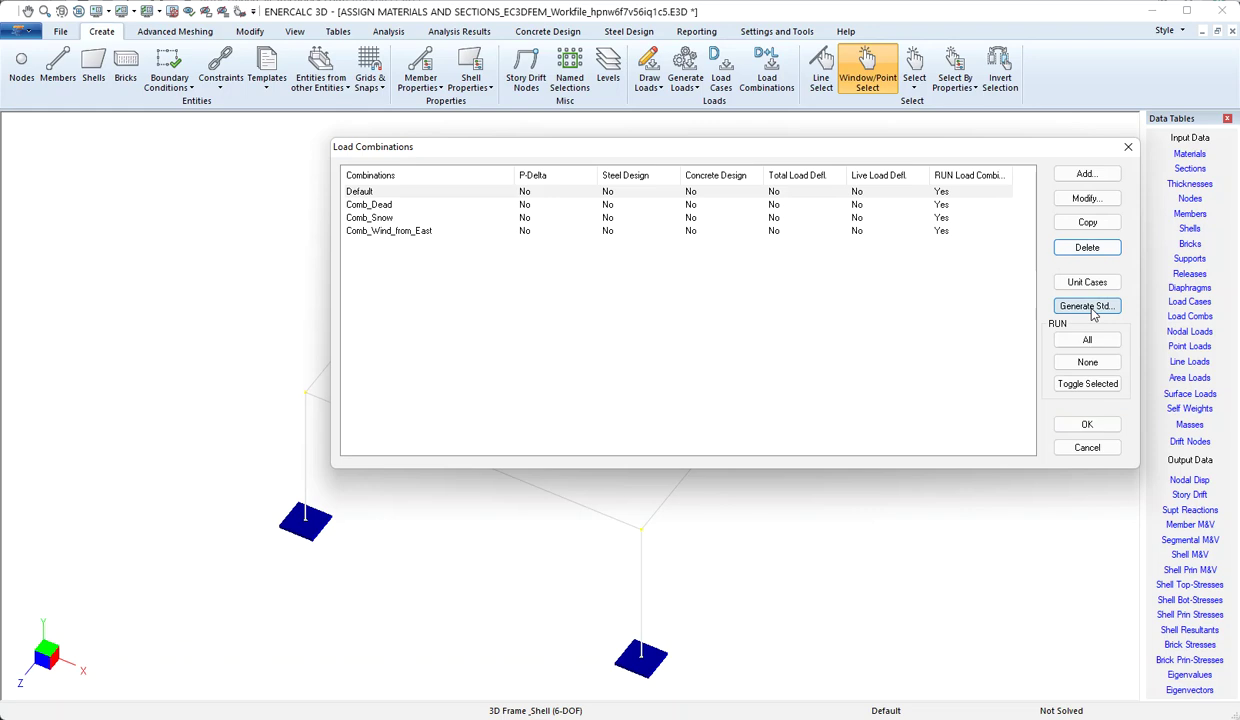
- Select all IBC-2015 LRFD standard load combinations with P-Delta analyses enabled
click(1090, 307)
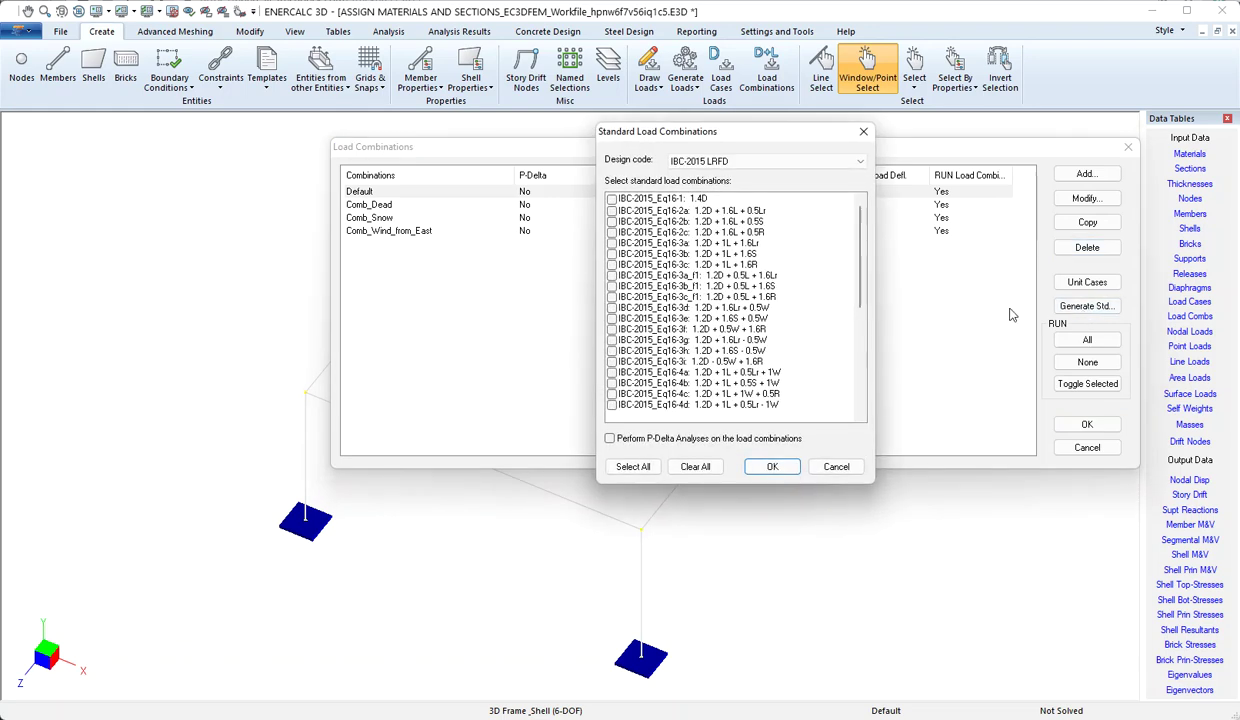
click(846, 163)
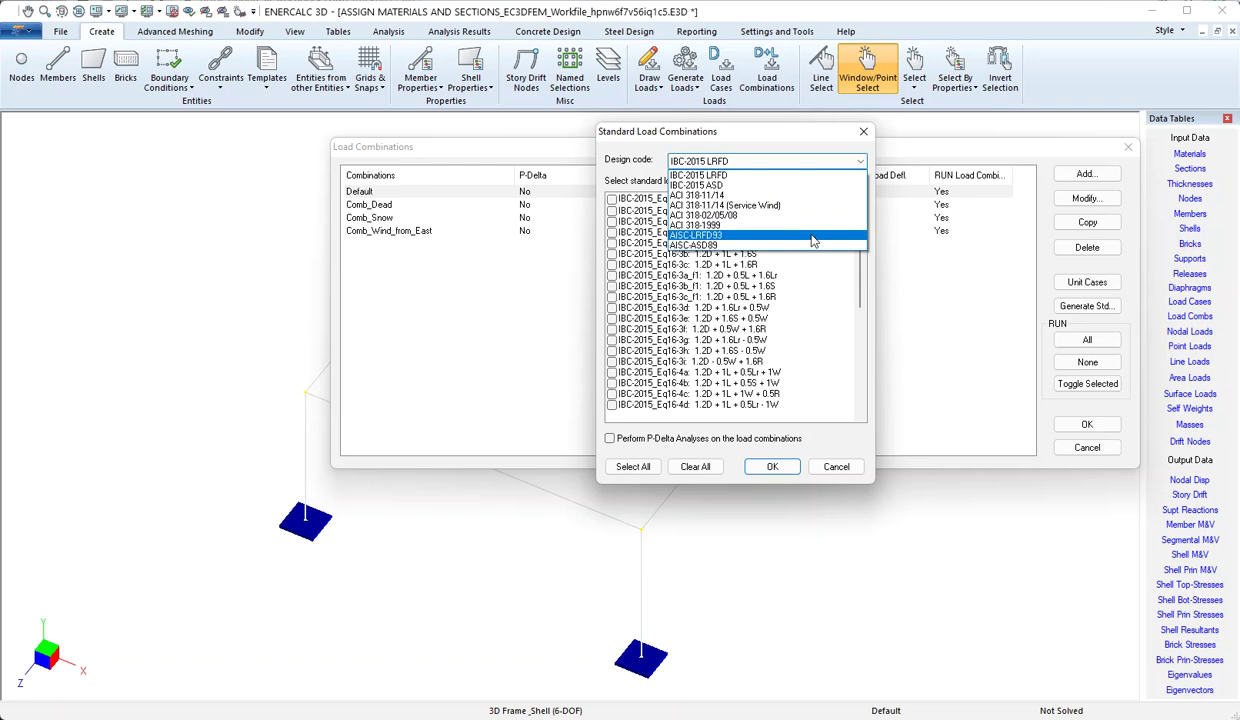
click(795, 175)
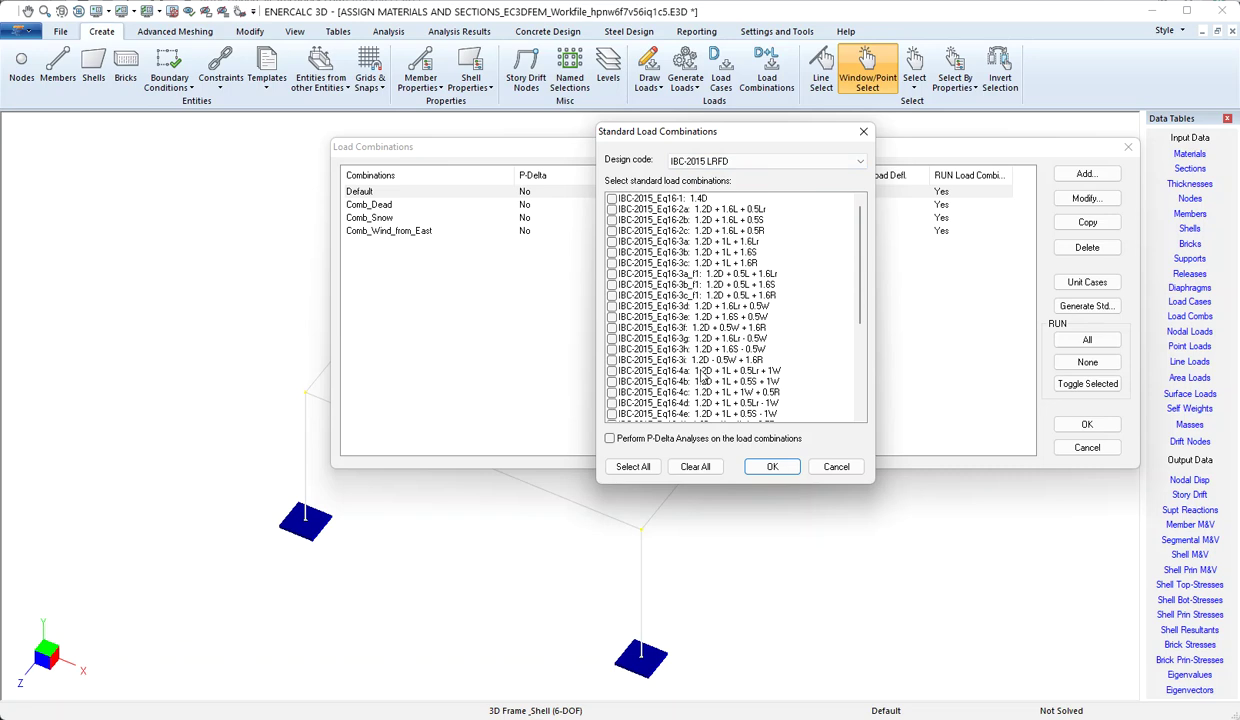
scroll(705, 372, down, 3)
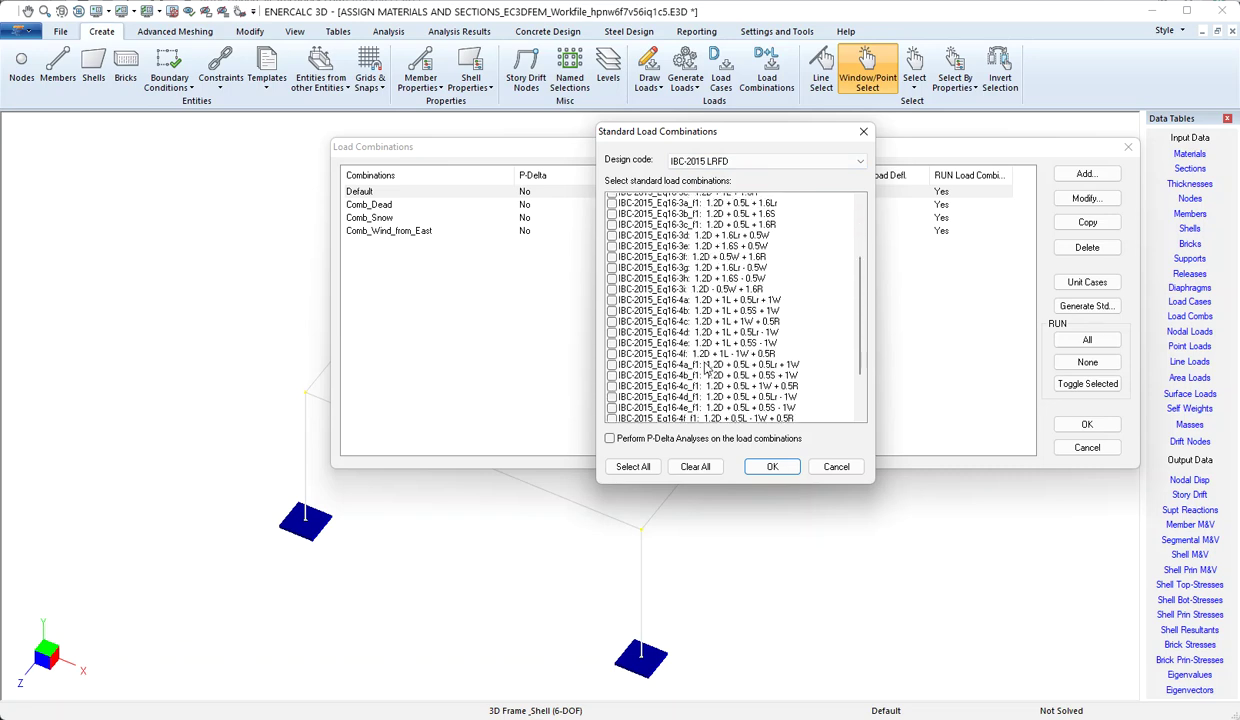
scroll(705, 372, down, 3)
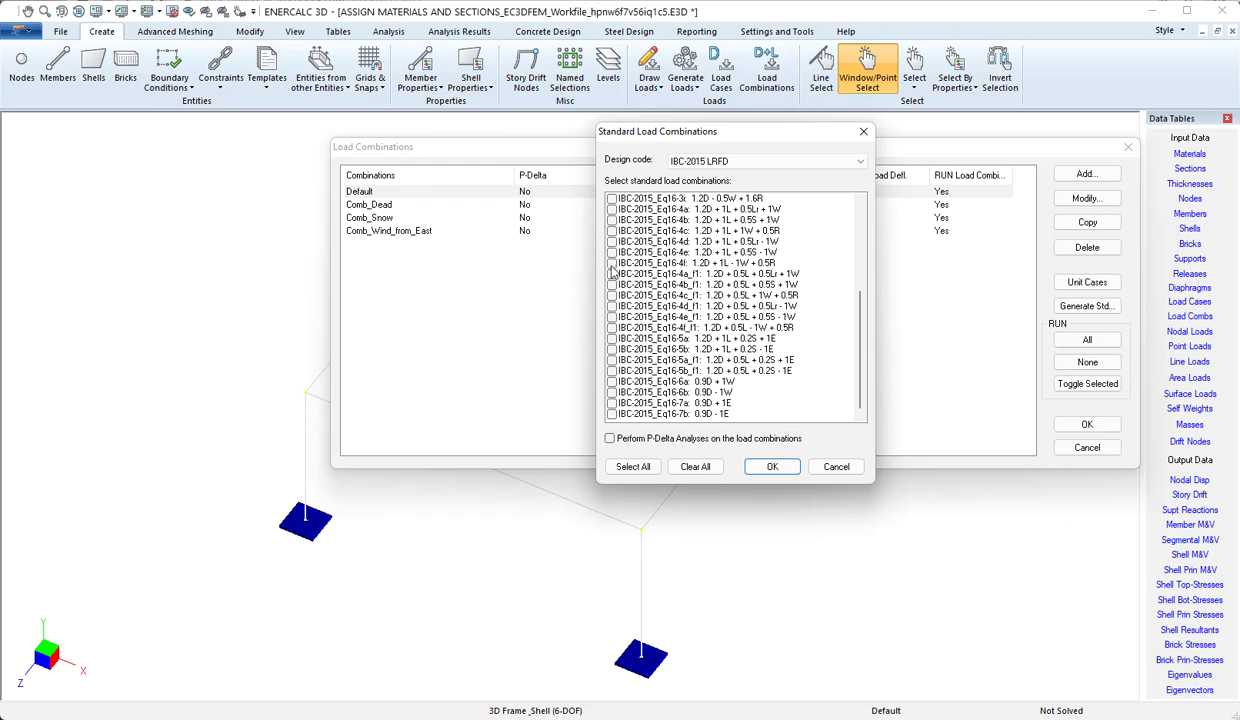
click(611, 263)
click(611, 306)
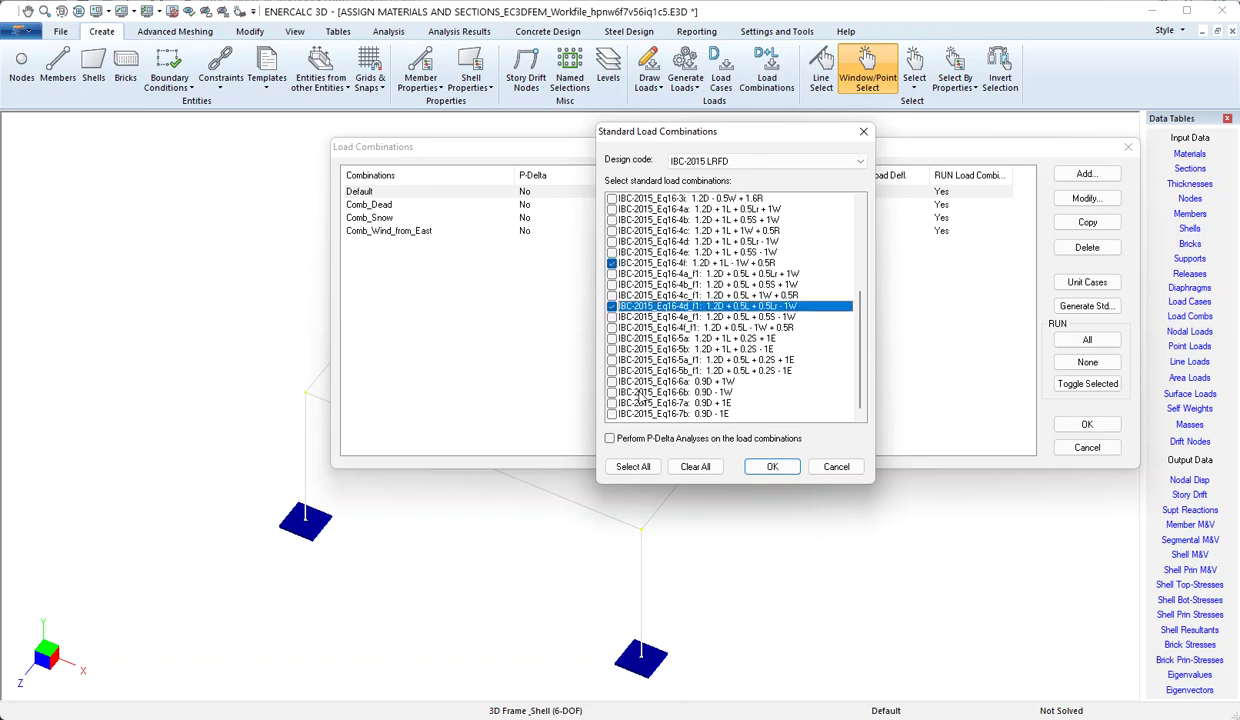
click(635, 467)
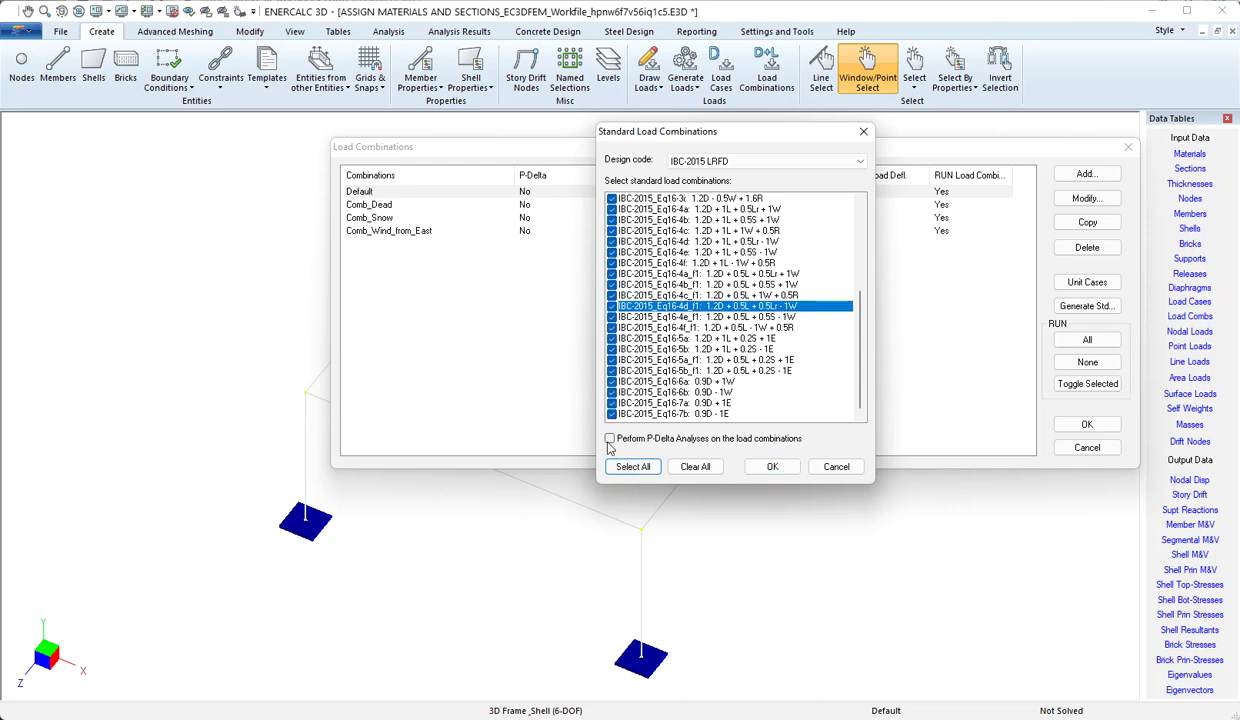
click(611, 441)
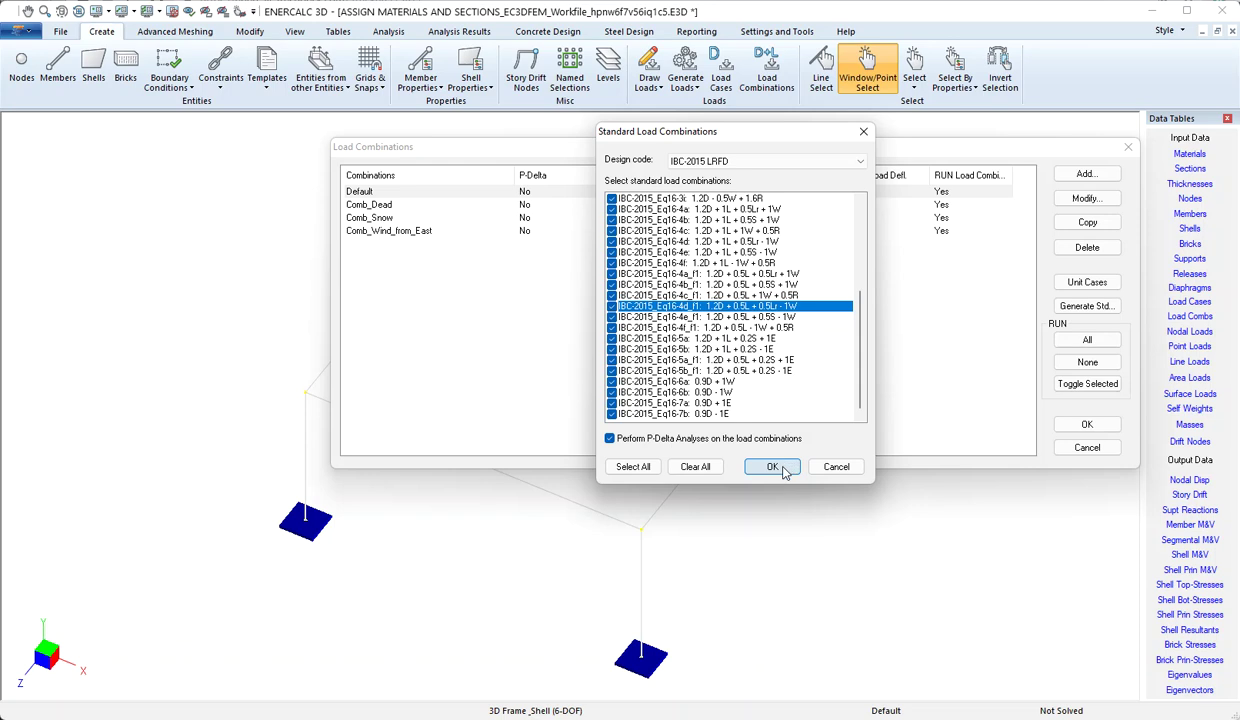
- Add the IBC-2015 Eq16-1 through Eq16-7b combinations and check each has P-Delta set to Yes
click(773, 467)
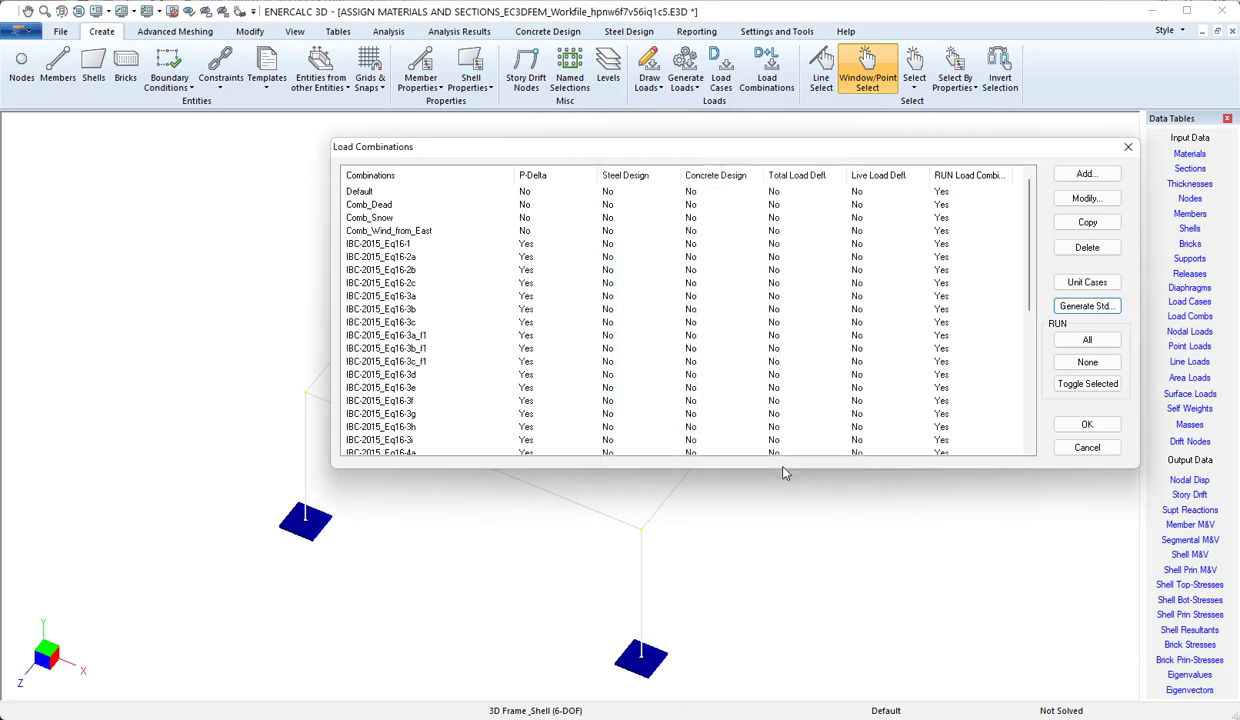
click(405, 244)
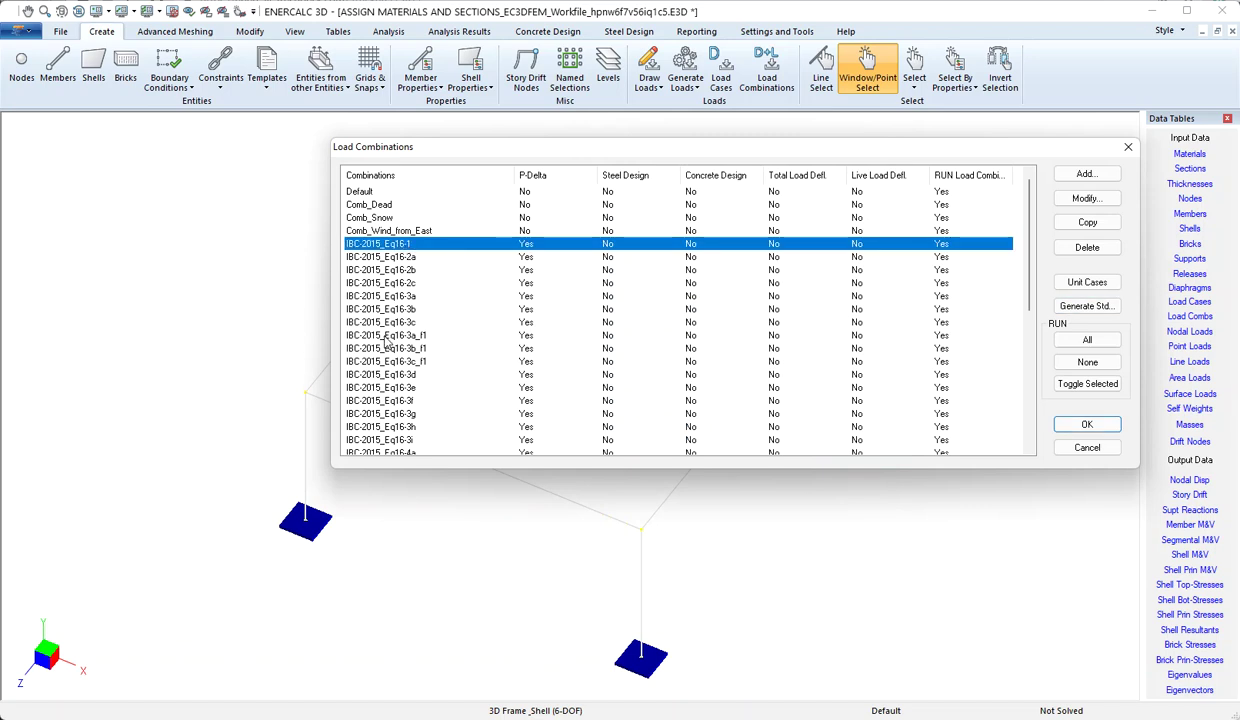
scroll(403, 398, down, 3)
scroll(403, 398, down, 4)
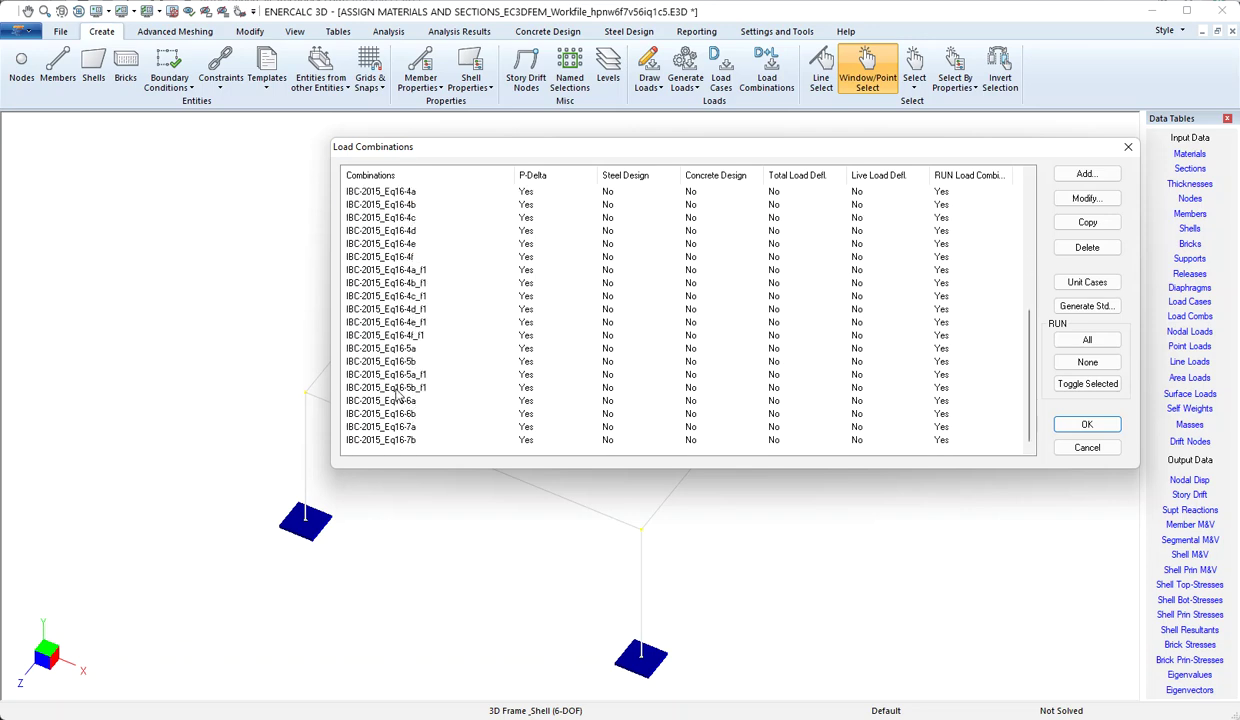